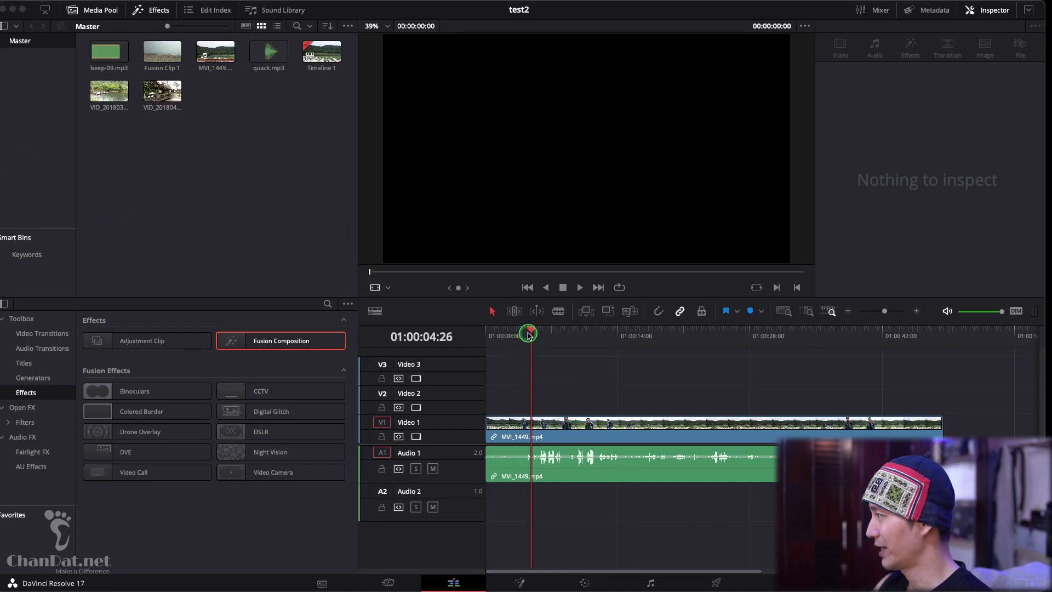
- Move the playhead to 01:00:05:06 and pick the Fusion Composition effect in the Effects toolbox
{"action": "left_click_drag", "start_coordinate": [528, 334], "coordinate": [536, 336]}
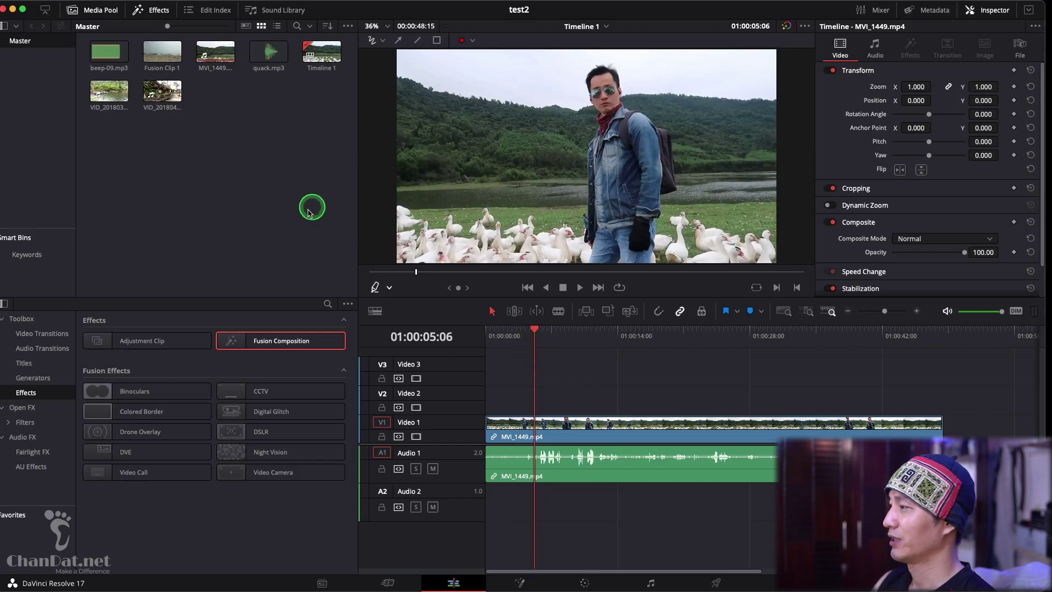
{"action": "left_click_drag", "start_coordinate": [281, 339], "coordinate": [261, 345]}
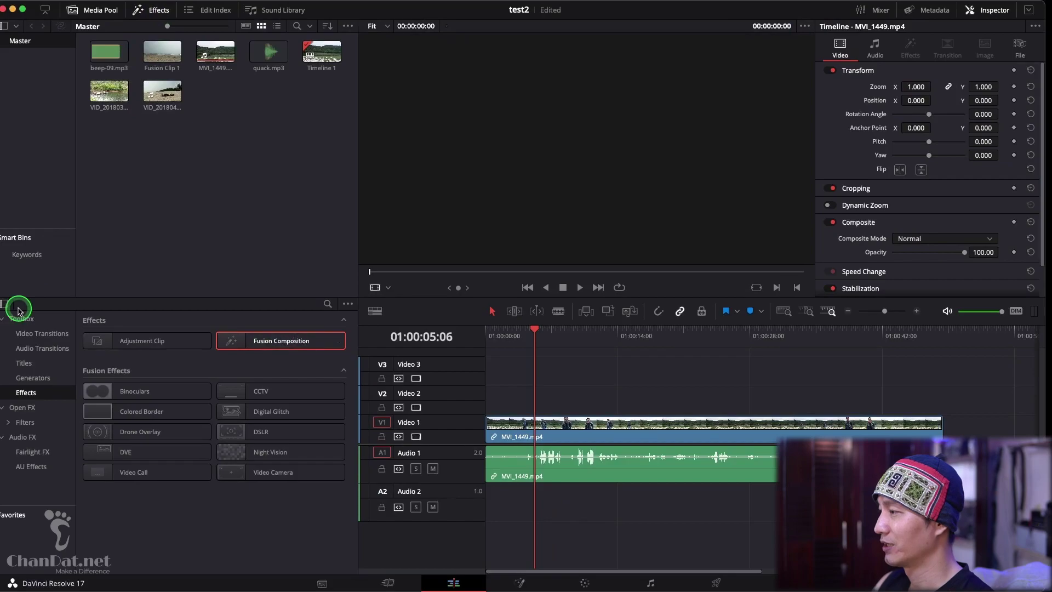
{"action": "left_click", "coordinate": [236, 345]}
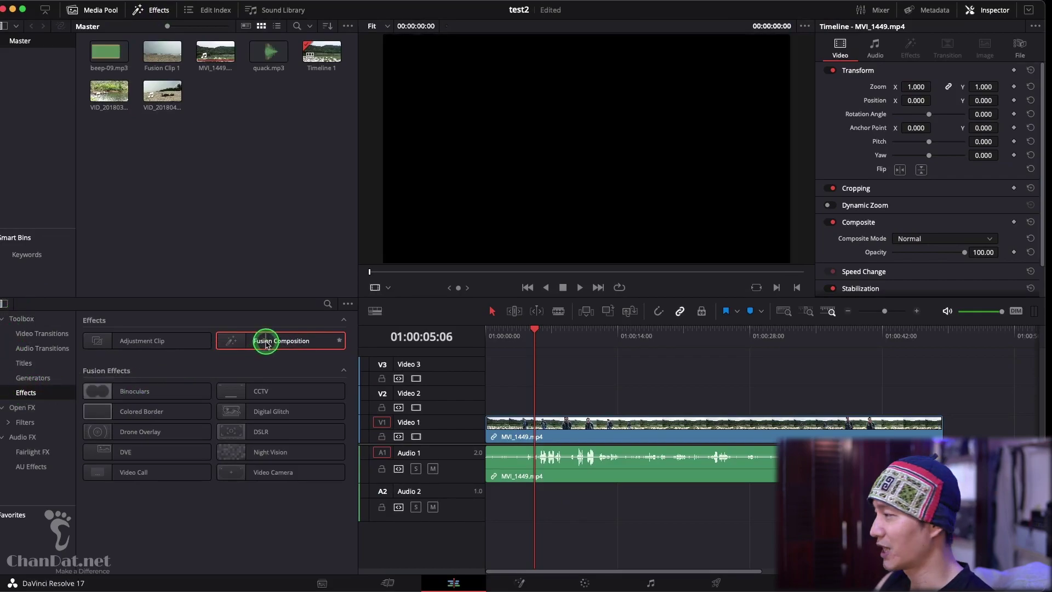
- Drop a Fusion Composition clip onto Video 2, scrub around 01:00:02:25 to check it, and select it
{"action": "left_click_drag", "start_coordinate": [260, 344], "coordinate": [544, 400]}
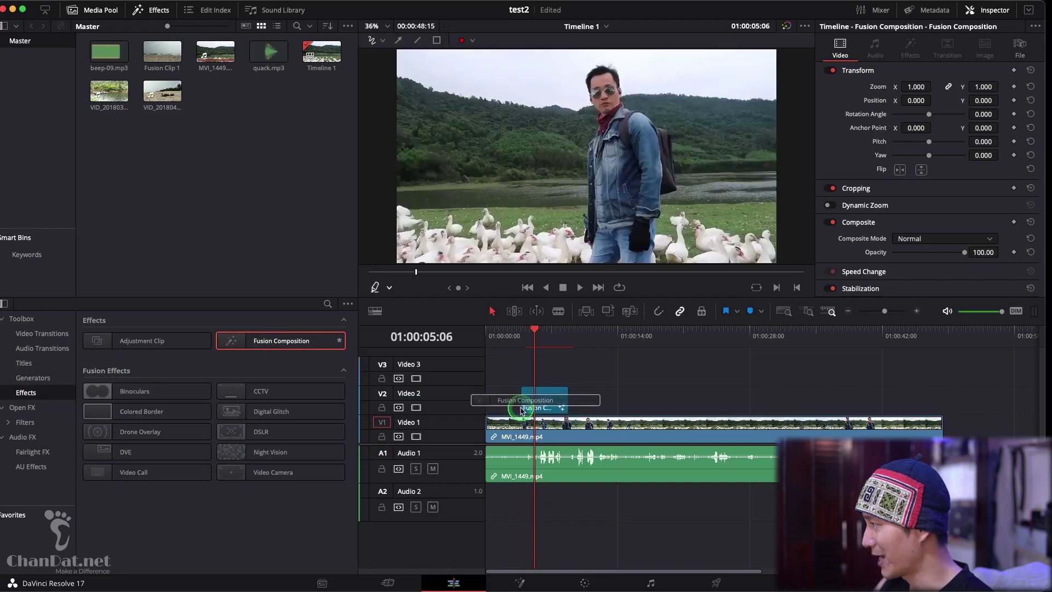
{"action": "left_click_drag", "start_coordinate": [540, 344], "coordinate": [545, 344]}
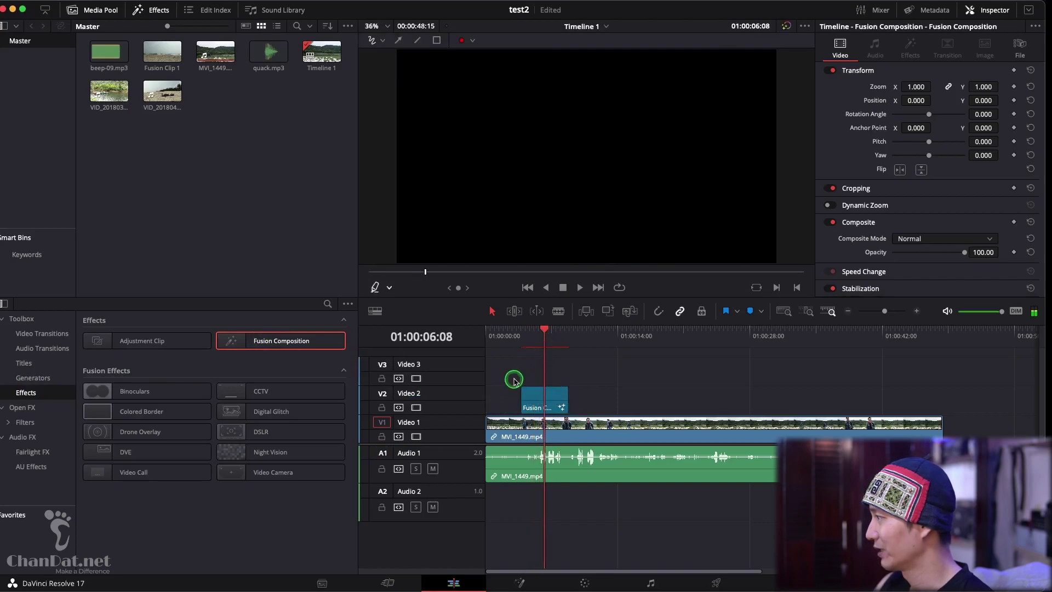
{"action": "left_click_drag", "start_coordinate": [537, 344], "coordinate": [512, 338]}
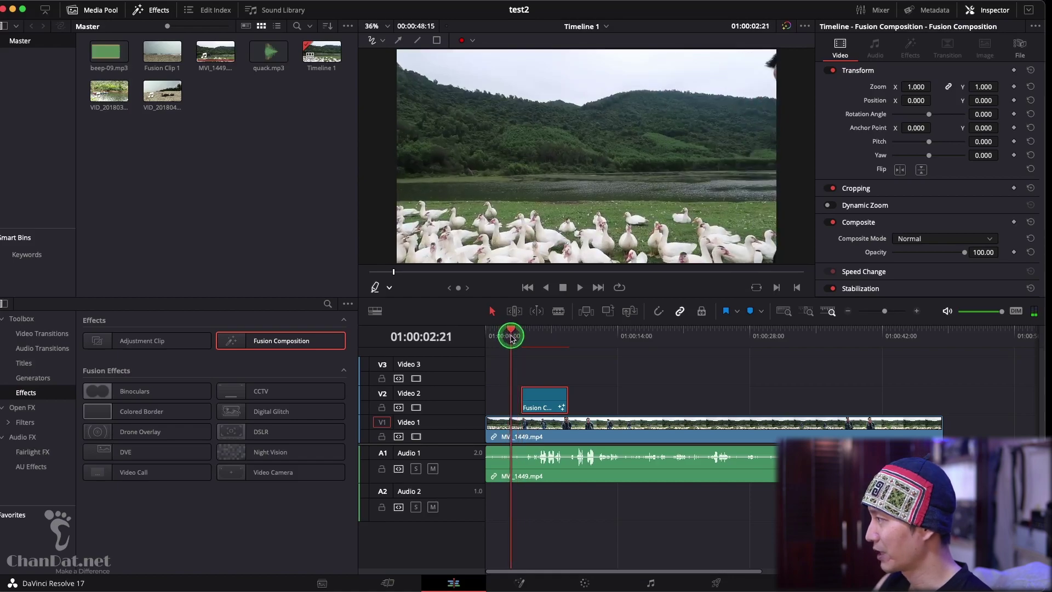
{"action": "left_click_drag", "start_coordinate": [512, 333], "coordinate": [514, 332]}
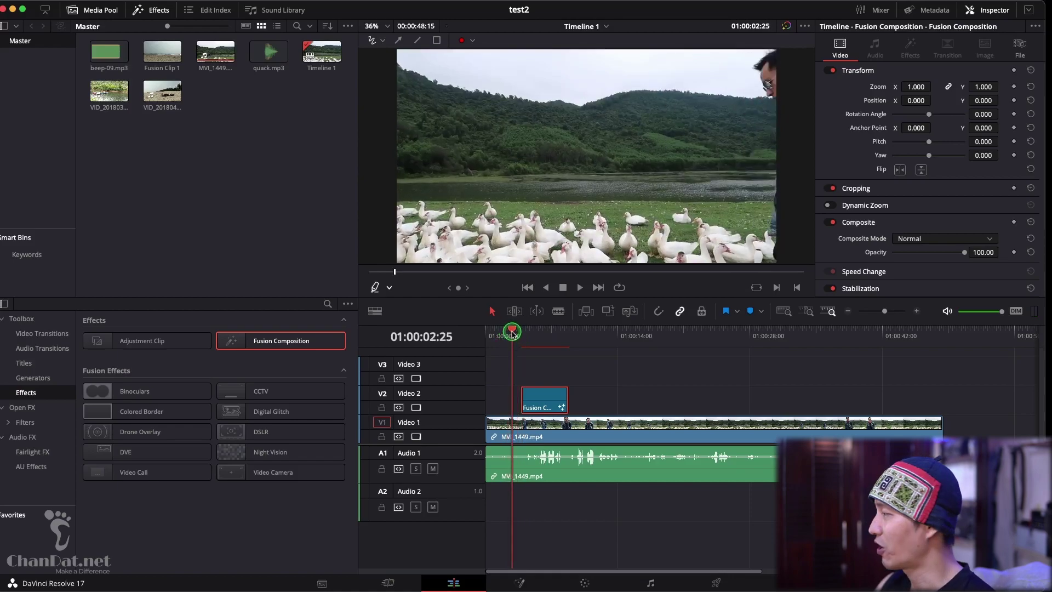
{"action": "left_click_drag", "start_coordinate": [513, 332], "coordinate": [539, 336]}
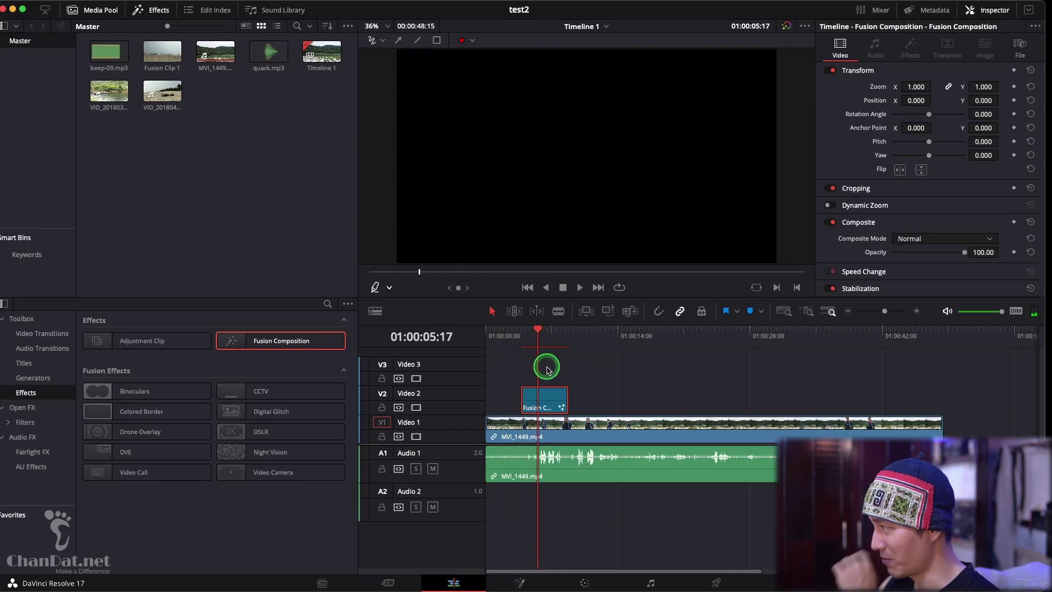
{"action": "left_click", "coordinate": [545, 398]}
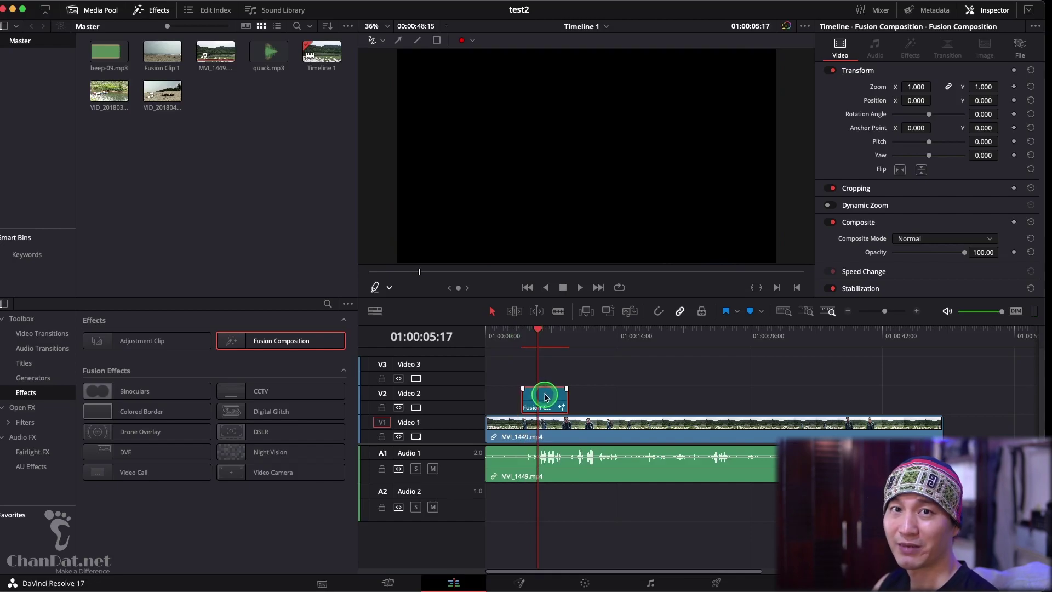
{"action": "left_click", "coordinate": [518, 583]}
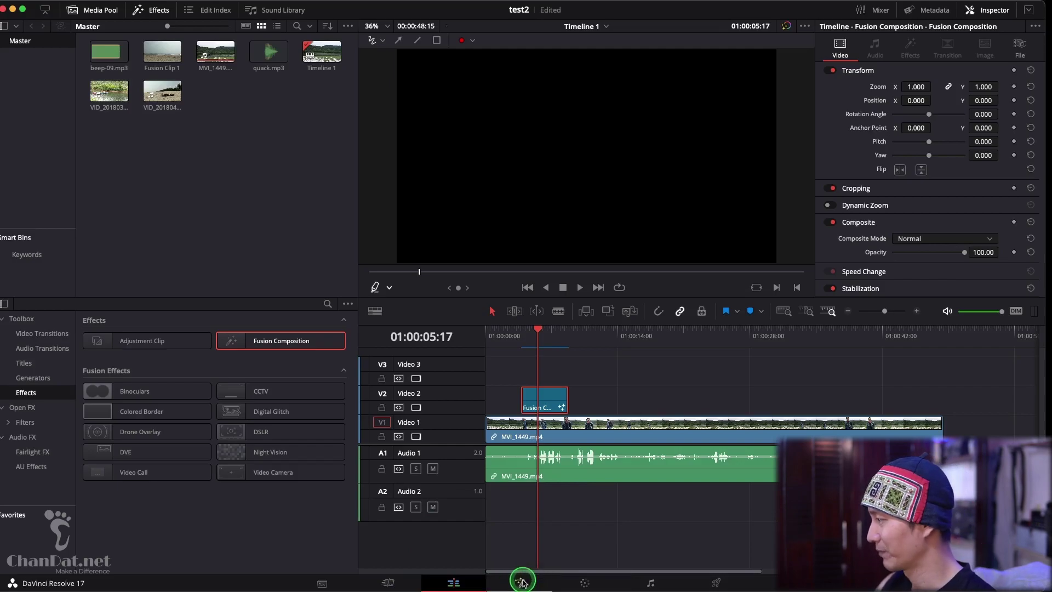
- Open the clip on the Fusion page and move the MediaOut1 node to the right
{"action": "left_click", "coordinate": [522, 582]}
{"action": "left_click", "coordinate": [375, 477]}
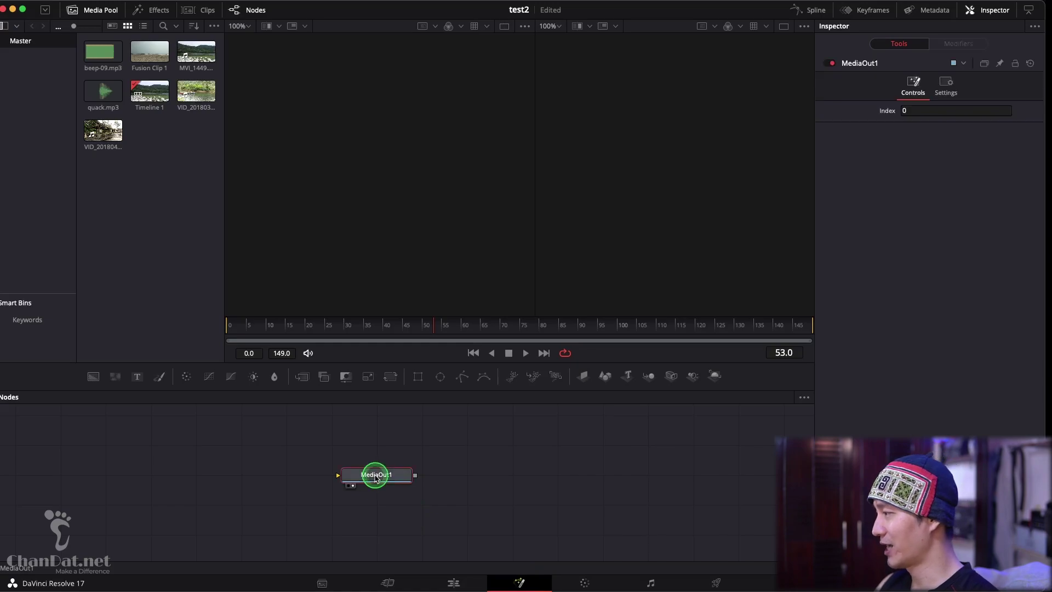
{"action": "left_click_drag", "start_coordinate": [380, 477], "coordinate": [394, 480]}
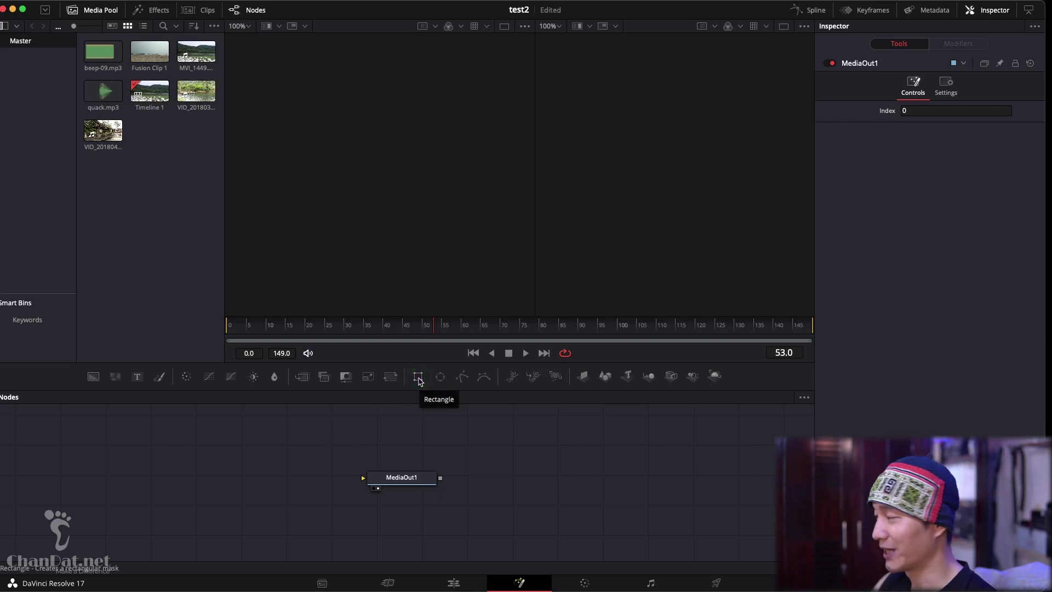
- Add a Rectangle1 mask node and a Background1 node to the node graph
{"action": "left_click_drag", "start_coordinate": [418, 376], "coordinate": [185, 478]}
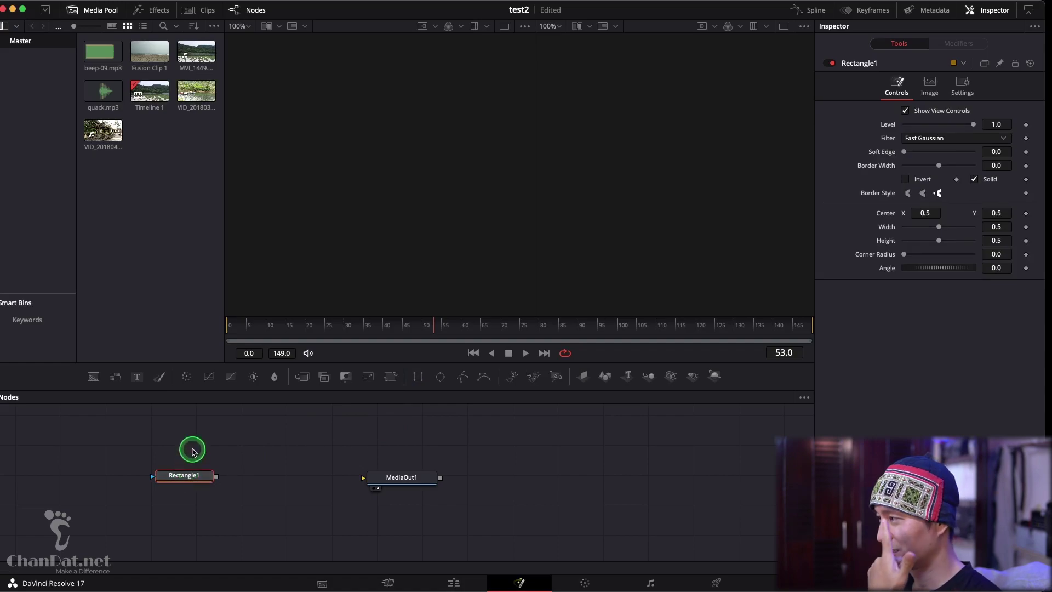
{"action": "left_click", "coordinate": [189, 447]}
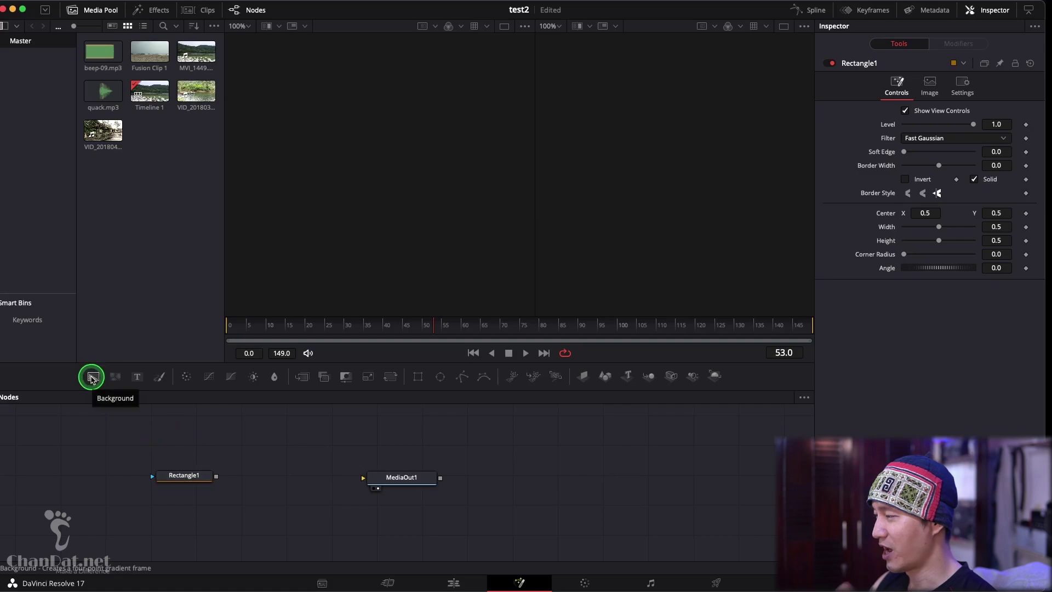
{"action": "left_click_drag", "start_coordinate": [92, 378], "coordinate": [287, 480]}
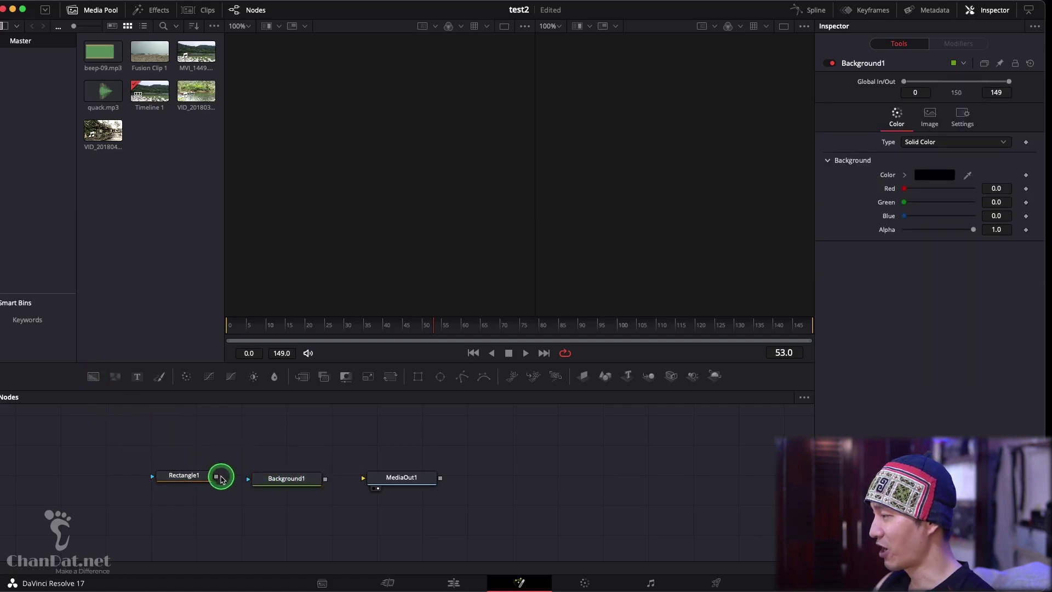
- Wire Rectangle1 into Background1's mask input and Background1's output into MediaOut1
{"action": "left_click", "coordinate": [208, 480]}
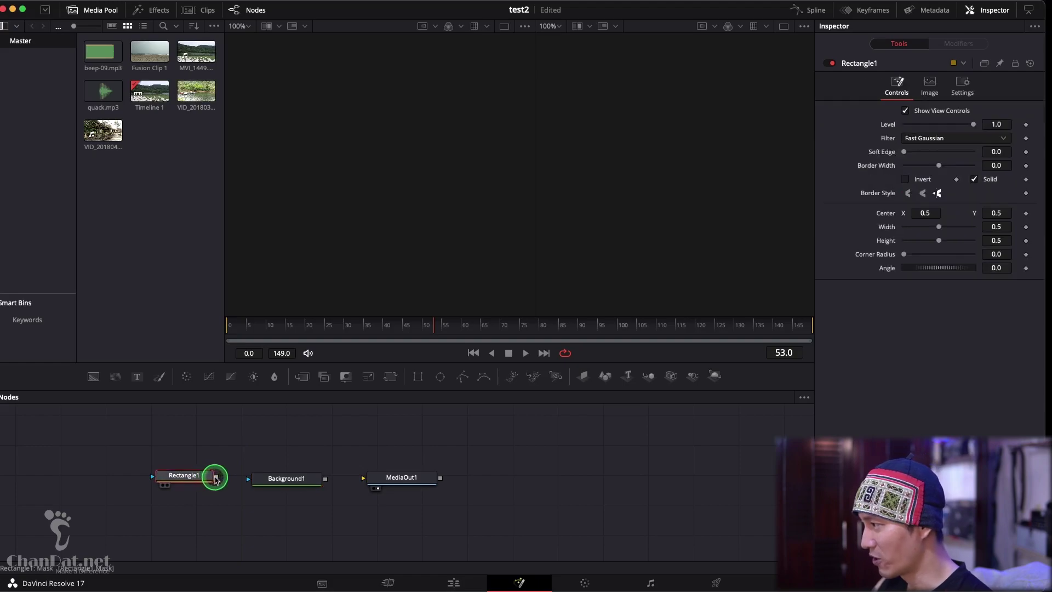
{"action": "left_click_drag", "start_coordinate": [219, 480], "coordinate": [253, 480]}
{"action": "left_click", "coordinate": [294, 447]}
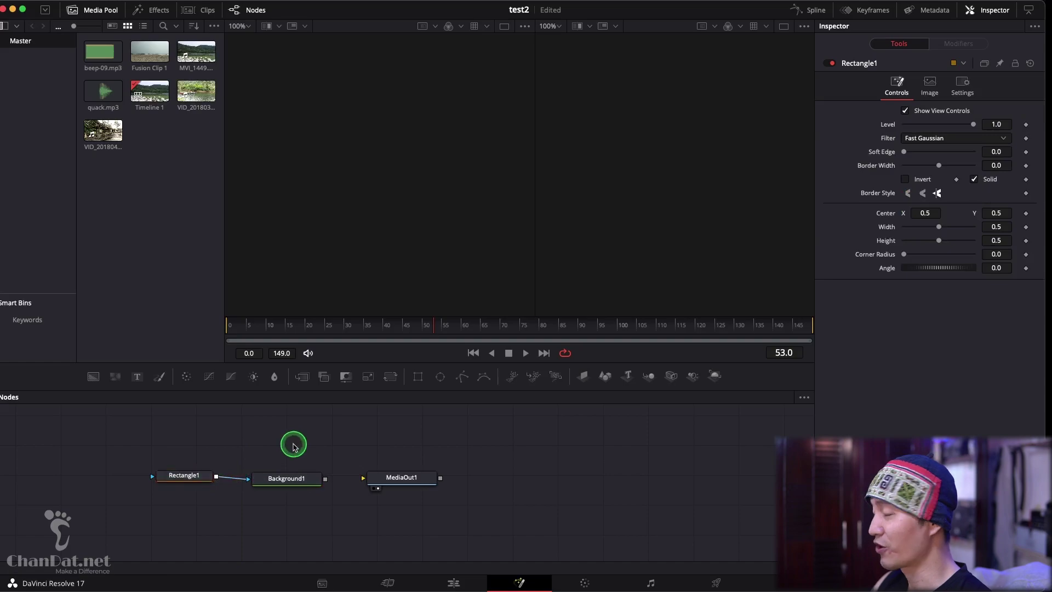
{"action": "left_click", "coordinate": [295, 477]}
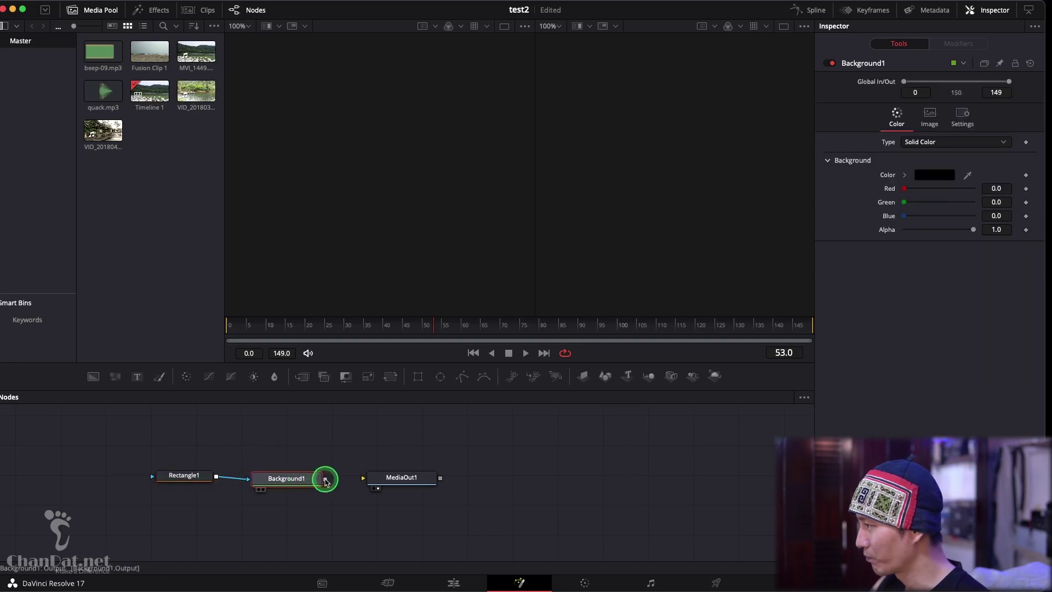
{"action": "left_click_drag", "start_coordinate": [325, 481], "coordinate": [366, 481]}
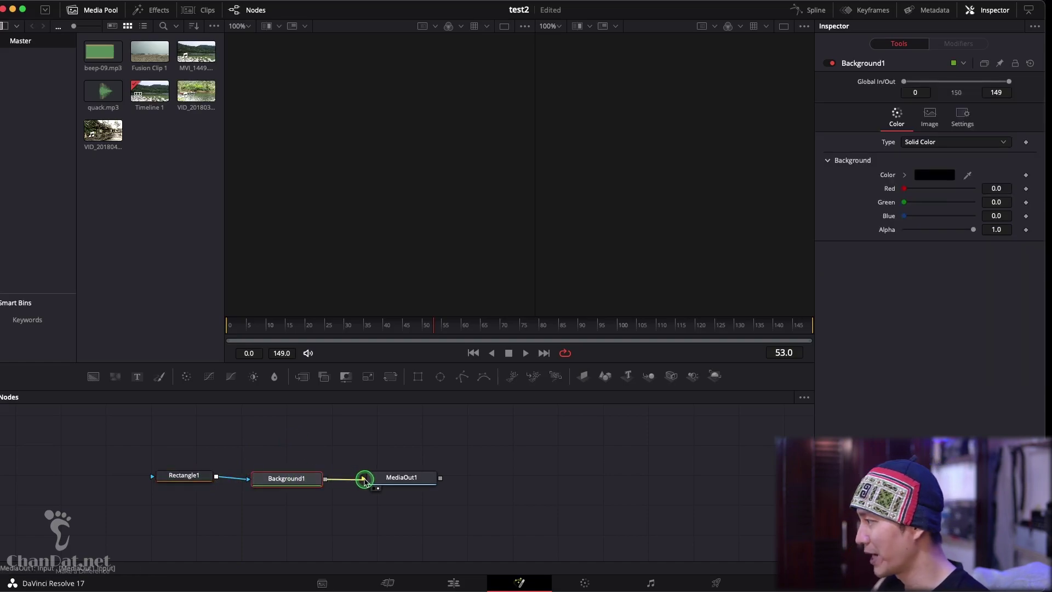
{"action": "left_click", "coordinate": [307, 422]}
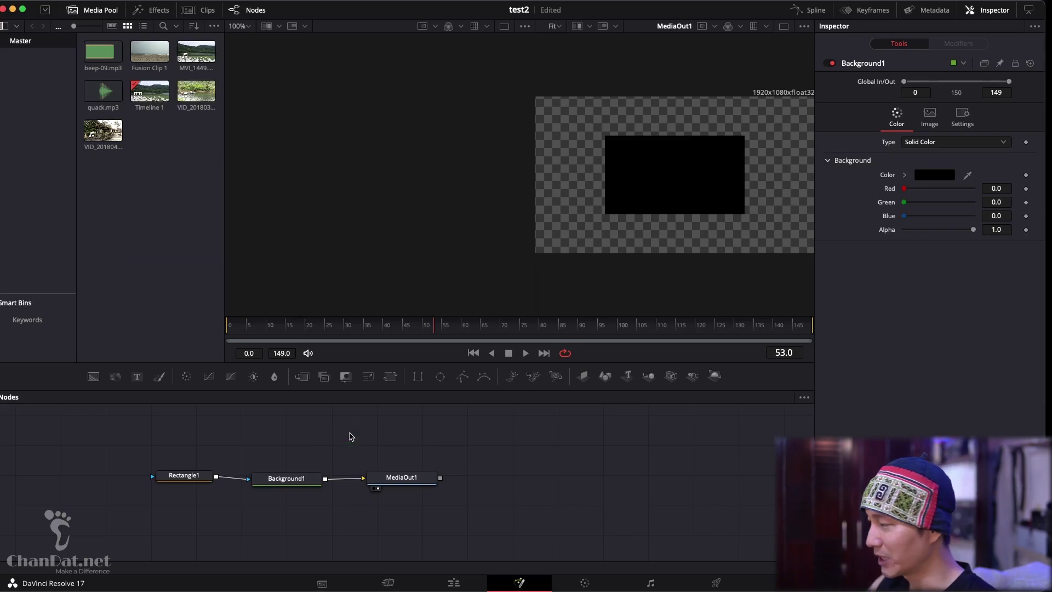
{"action": "key", "text": "shift+space"}
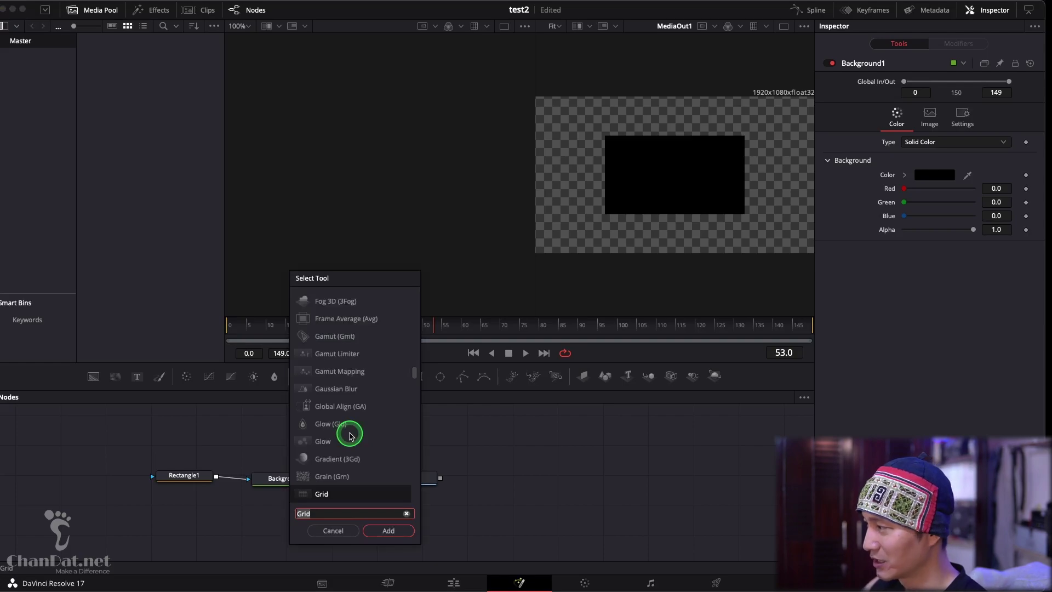
{"action": "type", "text": "recta"}
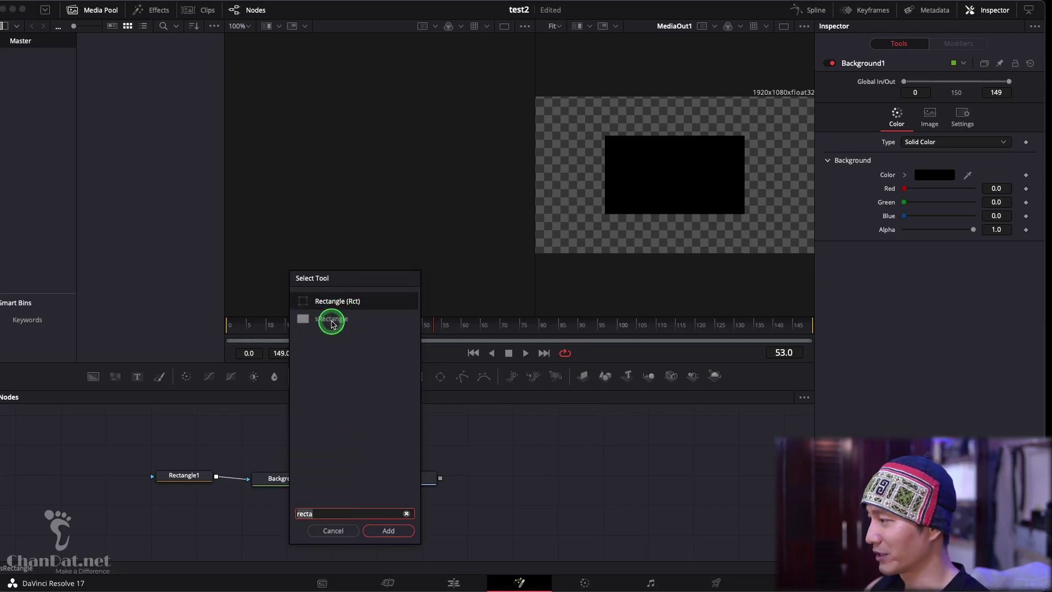
{"action": "type", "text": "backgro"}
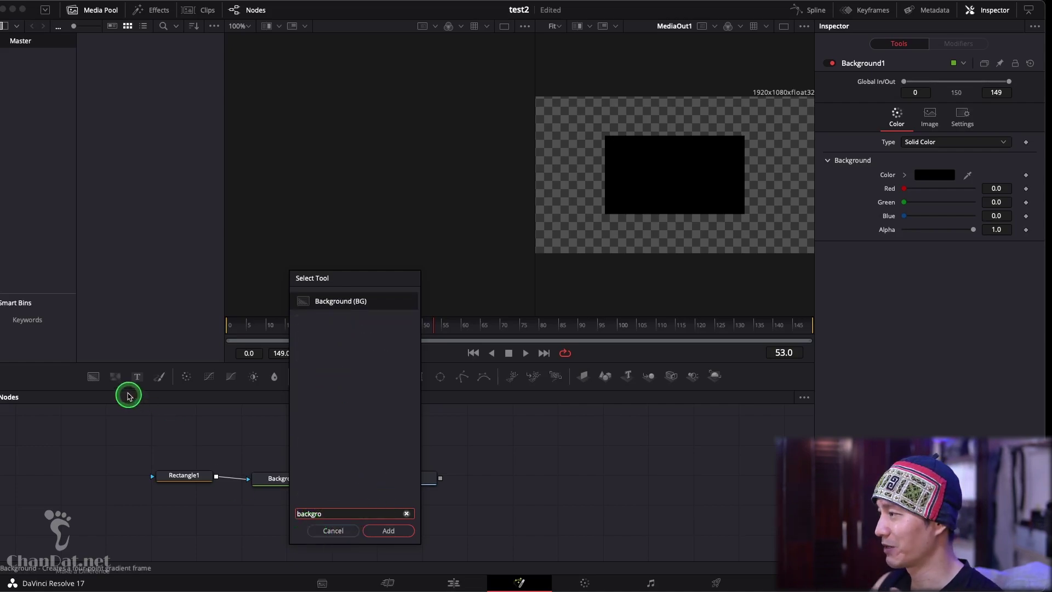
{"action": "left_click", "coordinate": [318, 509]}
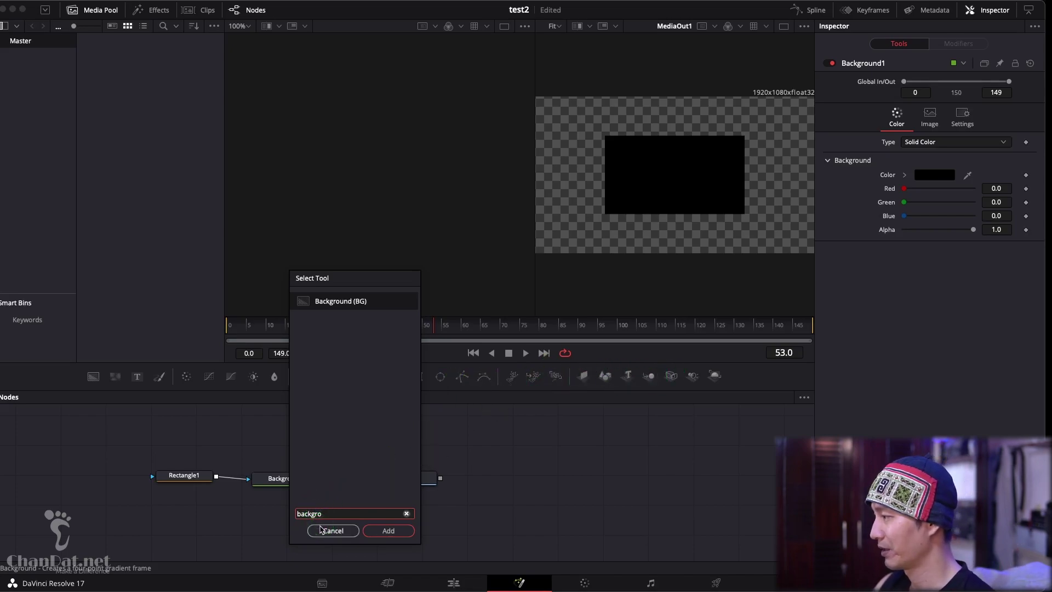
{"action": "left_click", "coordinate": [322, 528]}
{"action": "left_click", "coordinate": [282, 476]}
{"action": "left_click", "coordinate": [207, 453]}
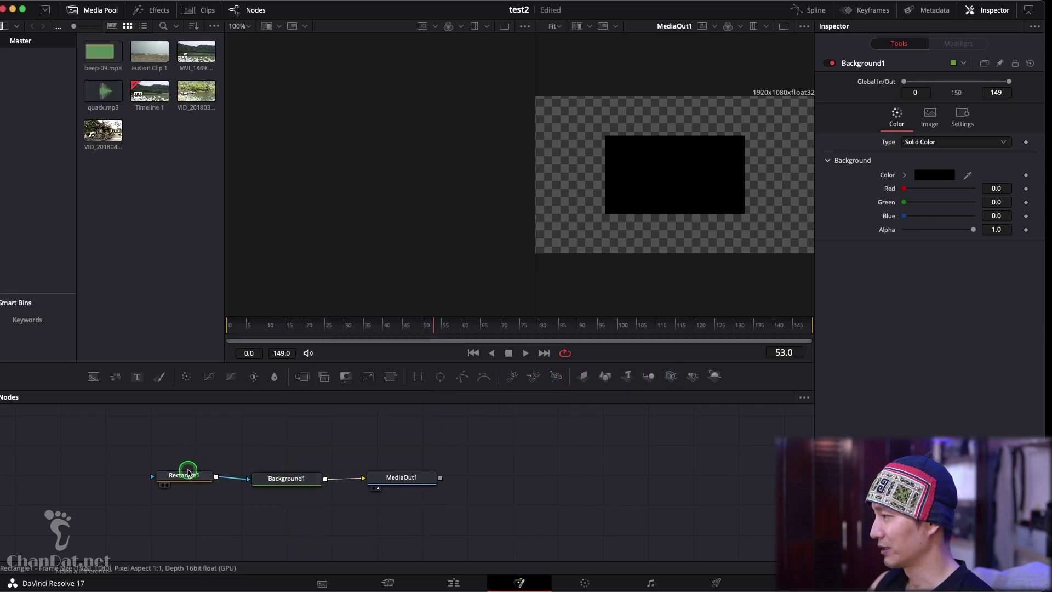
- Resize Rectangle1's mask to Width 0.52 and Height 0.614 using the viewer edge and Inspector sliders
{"action": "left_click", "coordinate": [183, 475]}
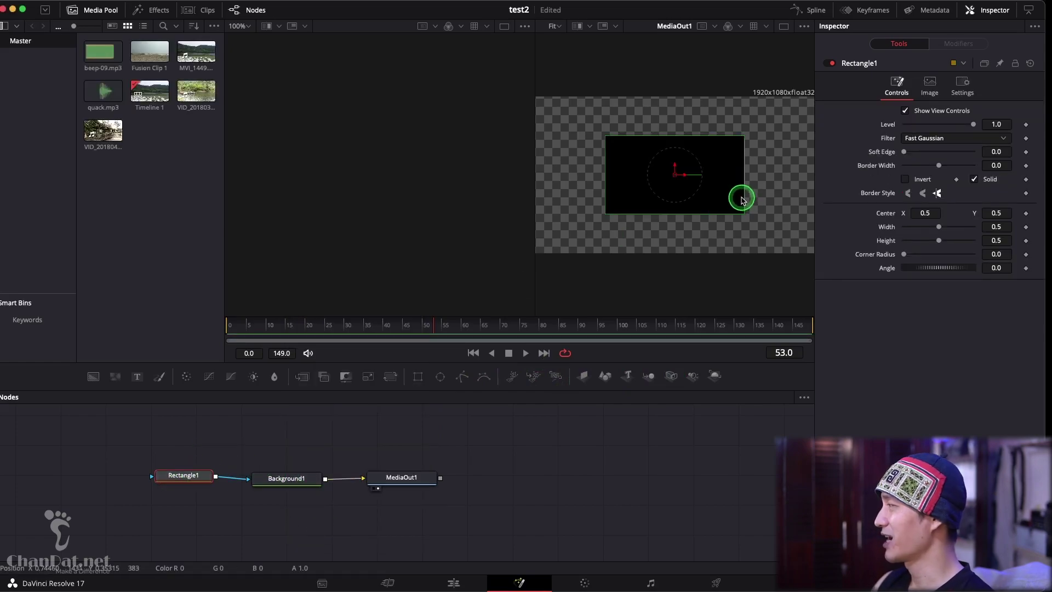
{"action": "mouse_move", "coordinate": [742, 199]}
{"action": "left_mouse_down"}
{"action": "mouse_move", "coordinate": [717, 178]}
{"action": "mouse_move", "coordinate": [740, 165]}
{"action": "mouse_move", "coordinate": [717, 124]}
{"action": "left_mouse_up"}
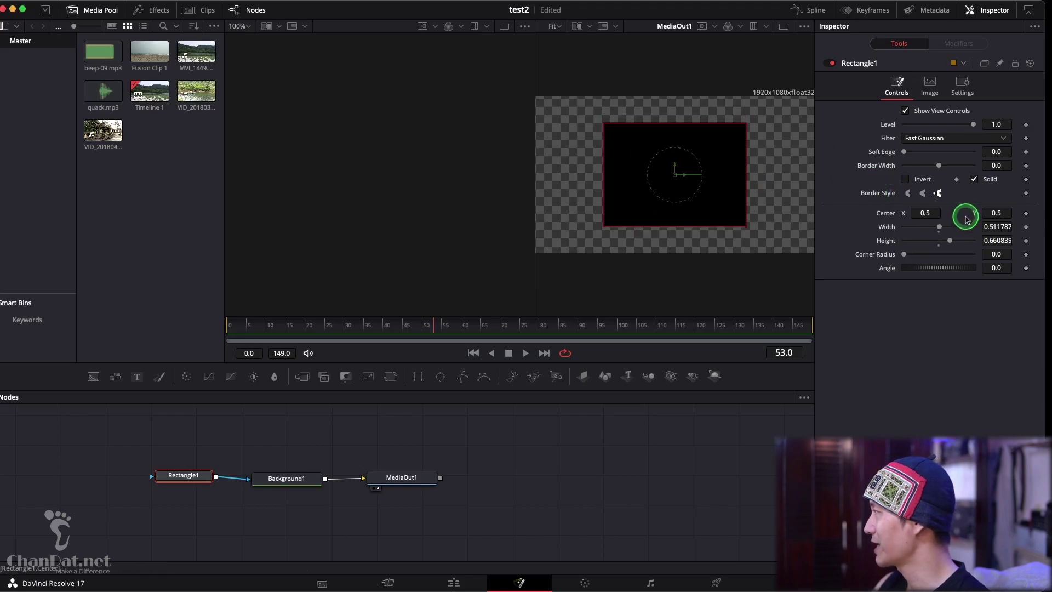
{"action": "left_click_drag", "start_coordinate": [940, 227], "coordinate": [949, 245]}
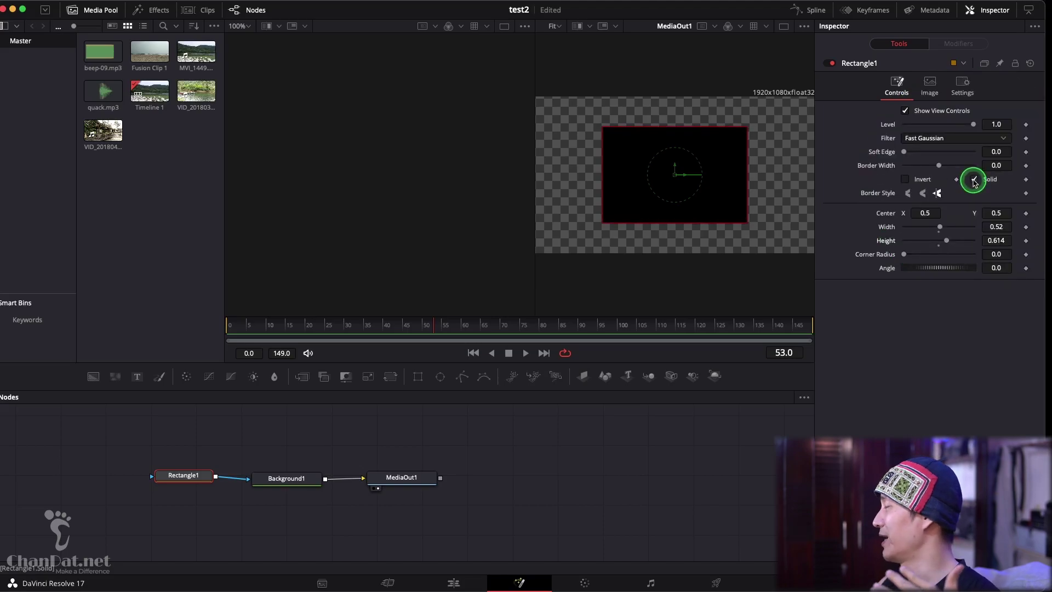
- Uncheck Solid on Rectangle1 and raise its Border Width to about 0.038
{"action": "left_click", "coordinate": [974, 180]}
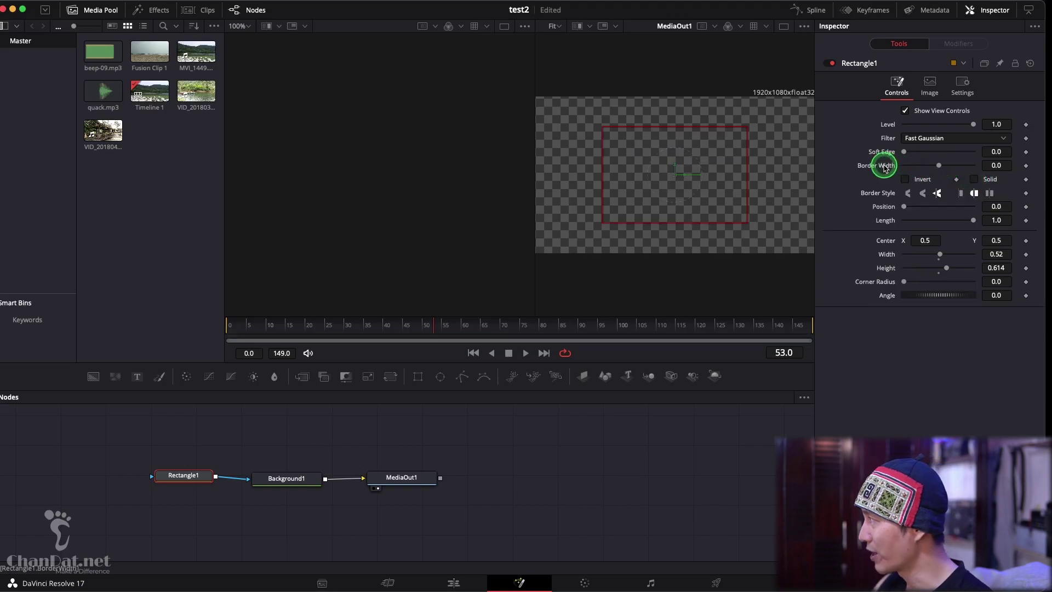
{"action": "left_click", "coordinate": [943, 165]}
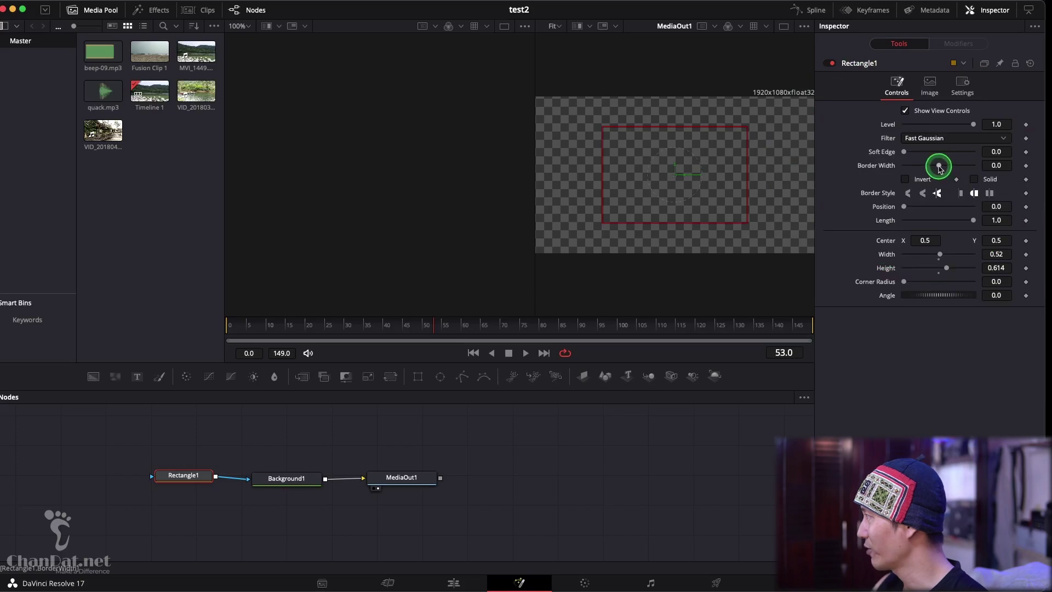
{"action": "left_click_drag", "start_coordinate": [939, 166], "coordinate": [944, 168]}
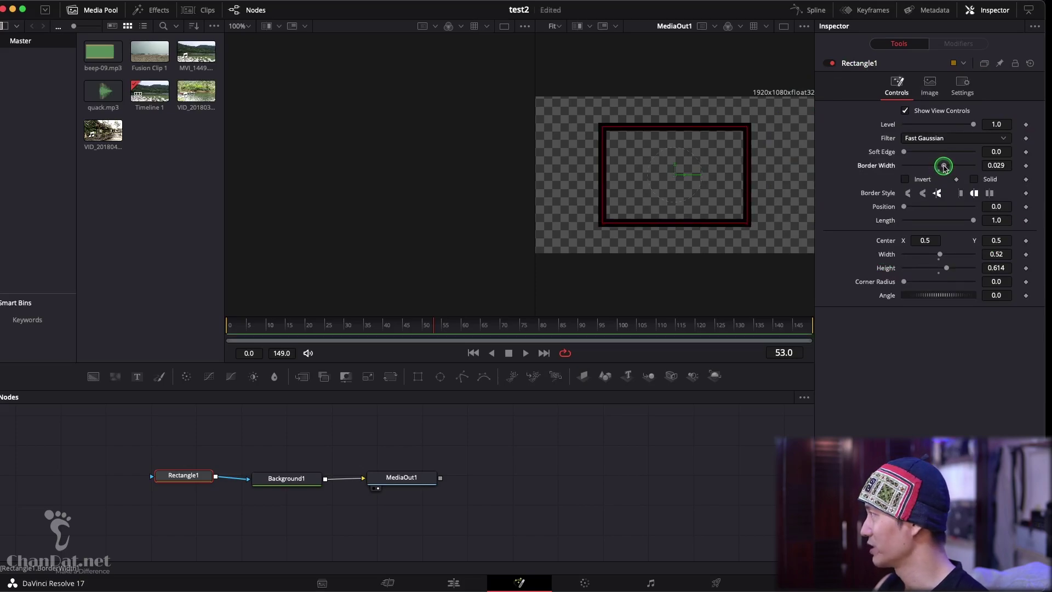
{"action": "left_click_drag", "start_coordinate": [943, 168], "coordinate": [947, 170]}
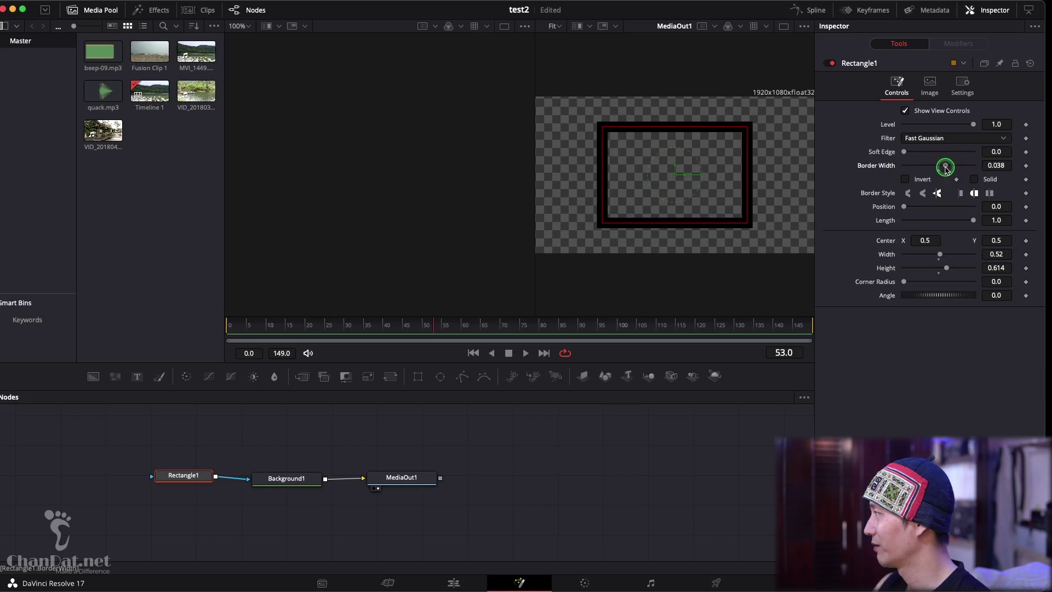
- Preview the overlay on the Edit page, then reduce Rectangle1's Border Width to 0.029 in Fusion
{"action": "left_click", "coordinate": [446, 580]}
{"action": "left_click_drag", "start_coordinate": [537, 336], "coordinate": [540, 338]}
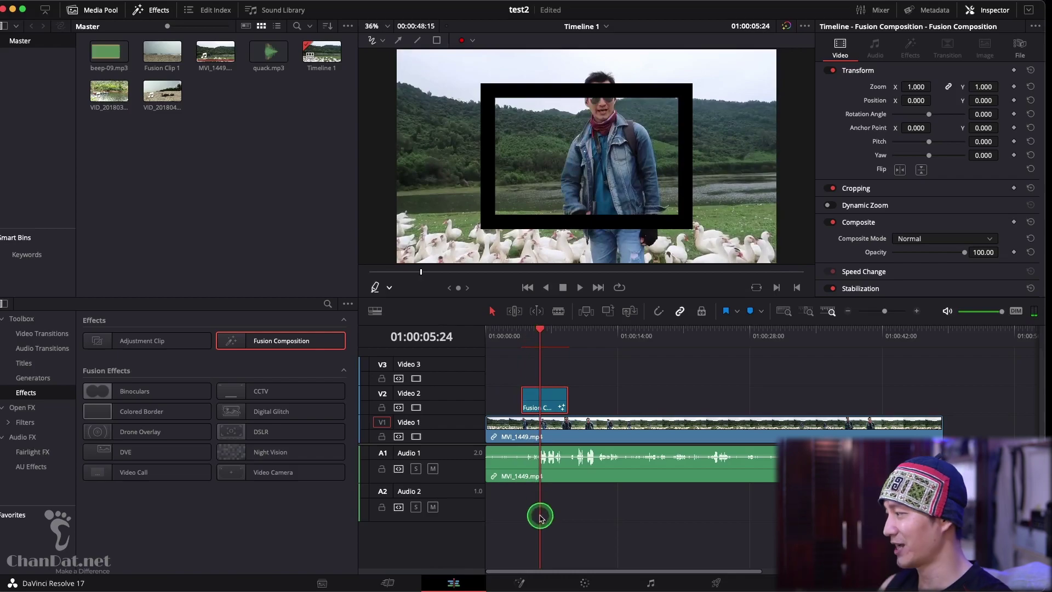
{"action": "left_click", "coordinate": [521, 581]}
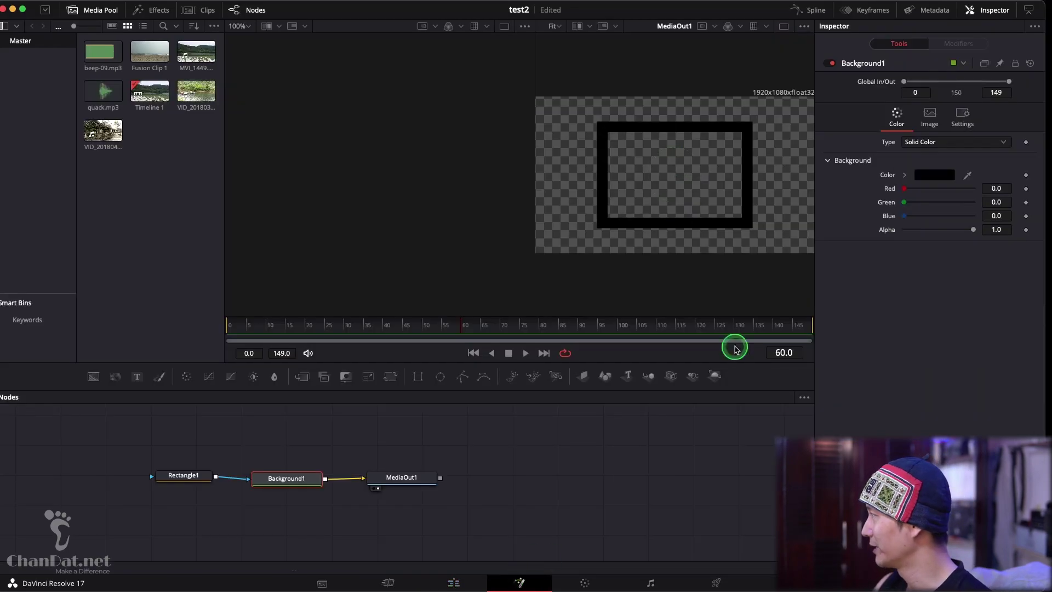
{"action": "left_click", "coordinate": [183, 476]}
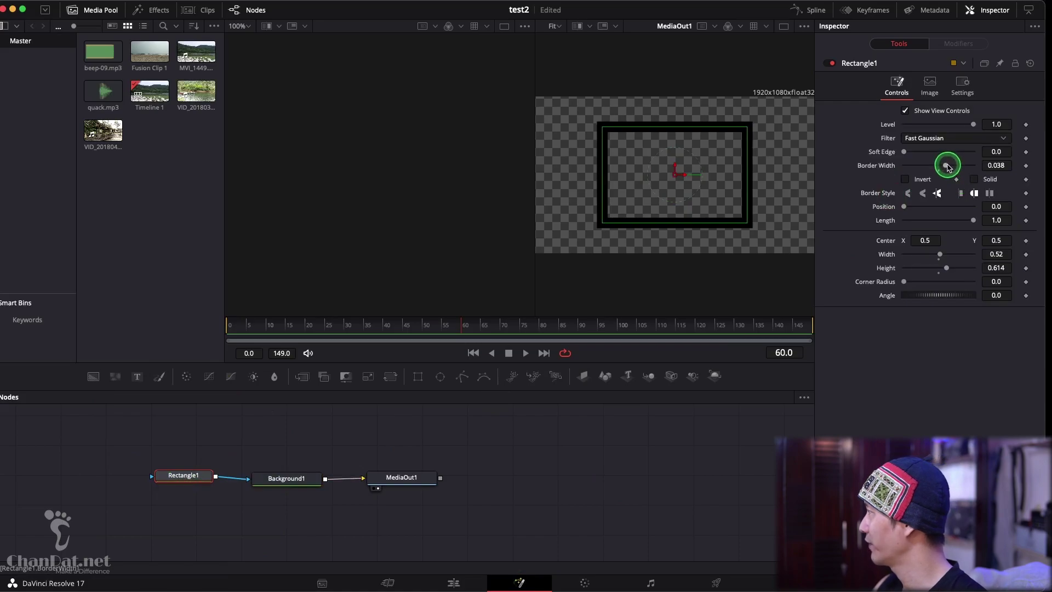
{"action": "left_click_drag", "start_coordinate": [947, 167], "coordinate": [945, 167]}
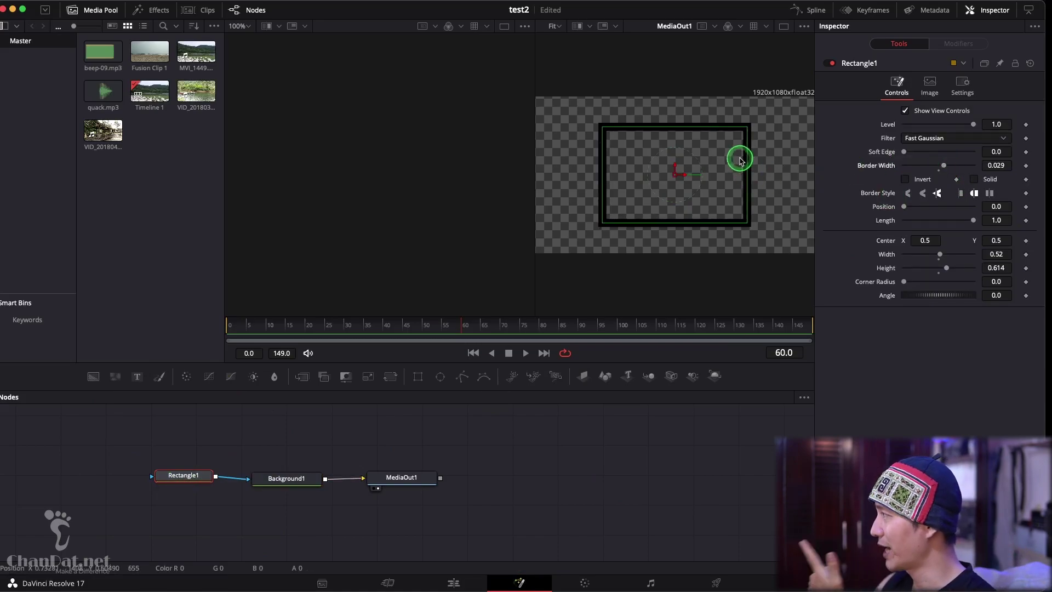
{"action": "left_click", "coordinate": [284, 478]}
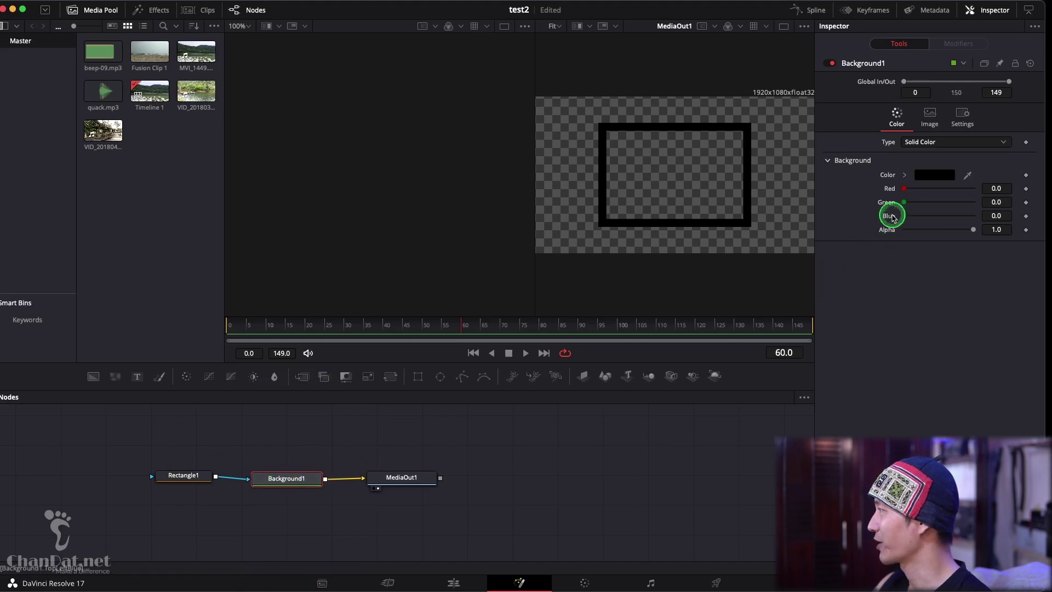
- Set Background1's colour to bright green (Red 0.447, Green 0.945, Blue 0.290) with the Spectrum picker
{"action": "left_click_drag", "start_coordinate": [904, 191], "coordinate": [1007, 195]}
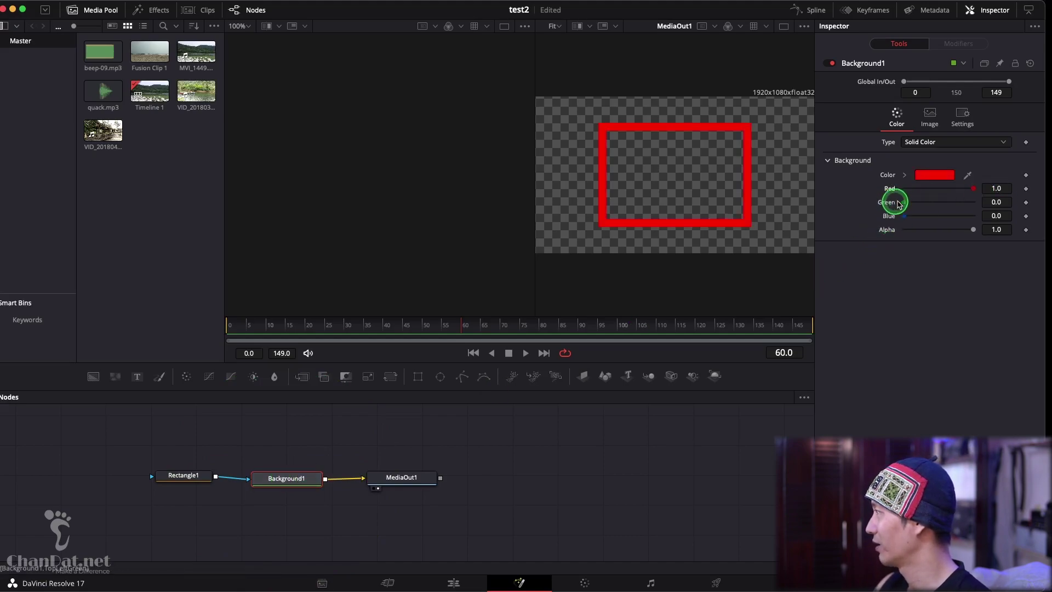
{"action": "mouse_move", "coordinate": [904, 204]}
{"action": "left_mouse_down"}
{"action": "mouse_move", "coordinate": [944, 209]}
{"action": "mouse_move", "coordinate": [909, 207]}
{"action": "left_mouse_up"}
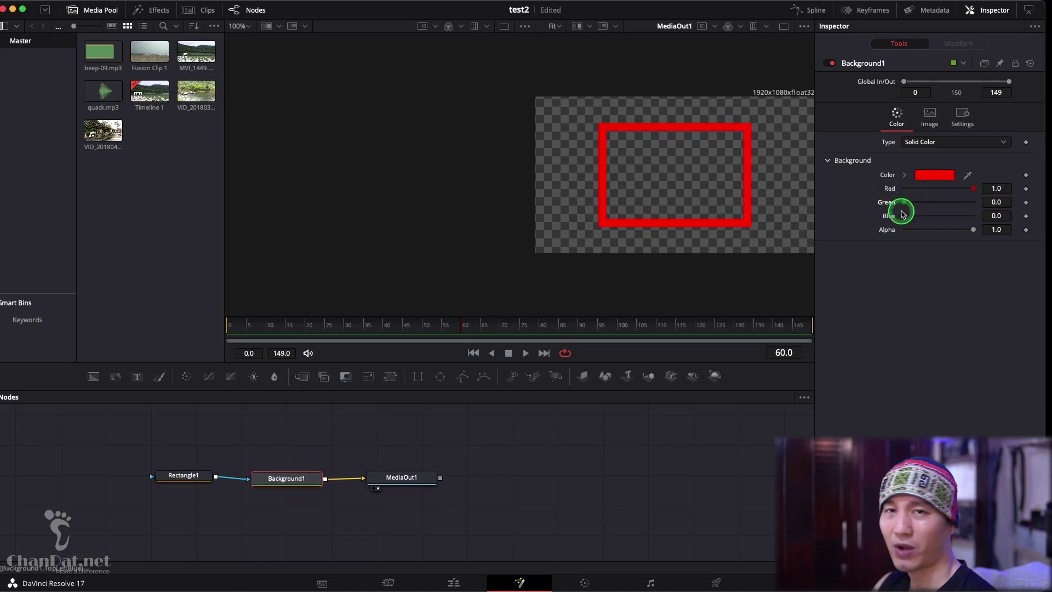
{"action": "mouse_move", "coordinate": [905, 206]}
{"action": "left_mouse_down"}
{"action": "mouse_move", "coordinate": [931, 205]}
{"action": "mouse_move", "coordinate": [902, 207]}
{"action": "left_mouse_up"}
{"action": "left_click", "coordinate": [952, 168]}
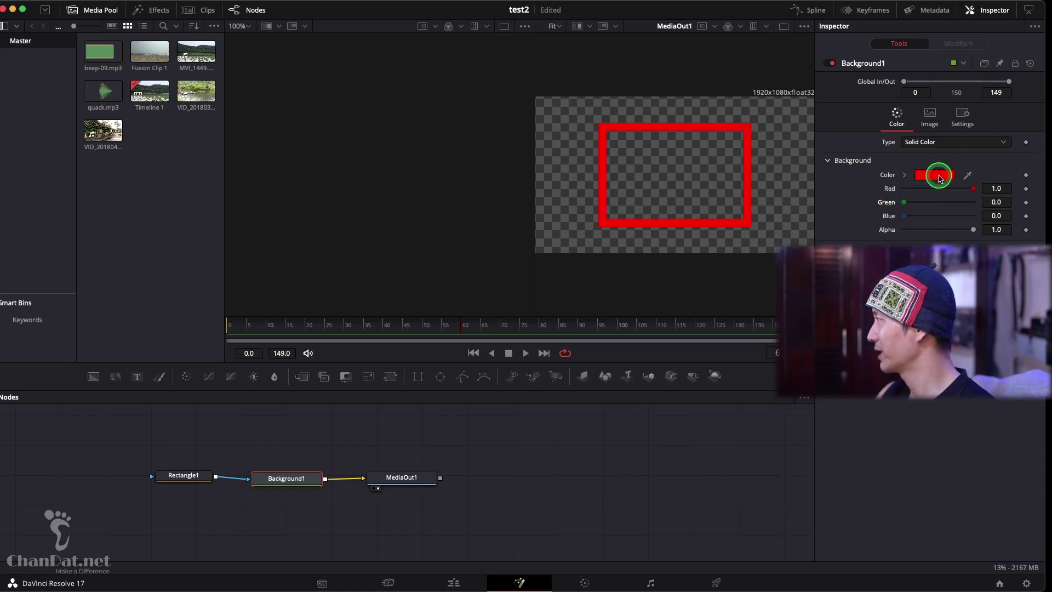
{"action": "left_click", "coordinate": [855, 463]}
{"action": "left_click", "coordinate": [881, 578]}
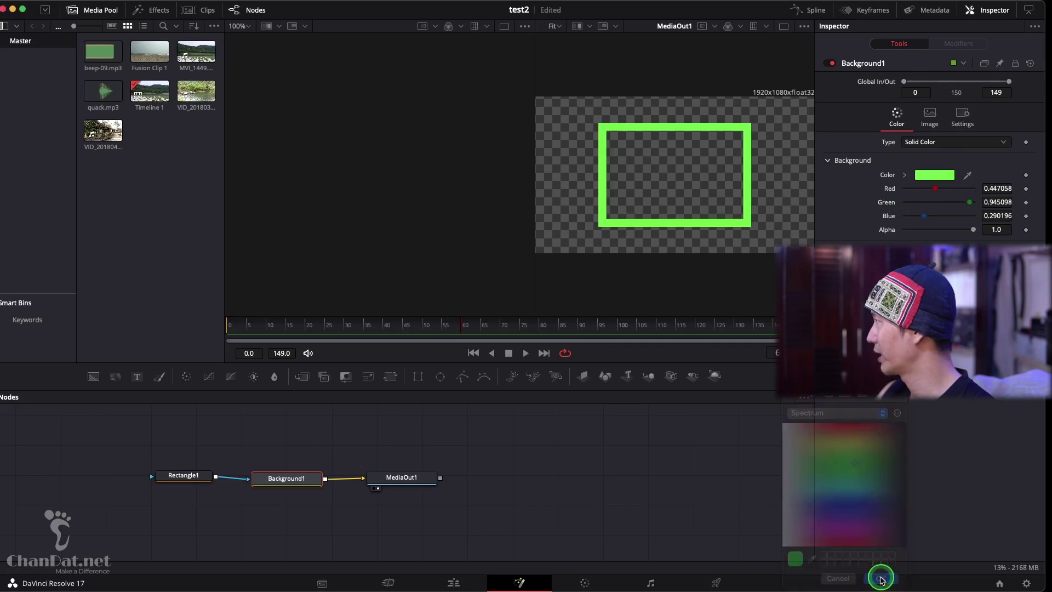
{"action": "left_click", "coordinate": [178, 472]}
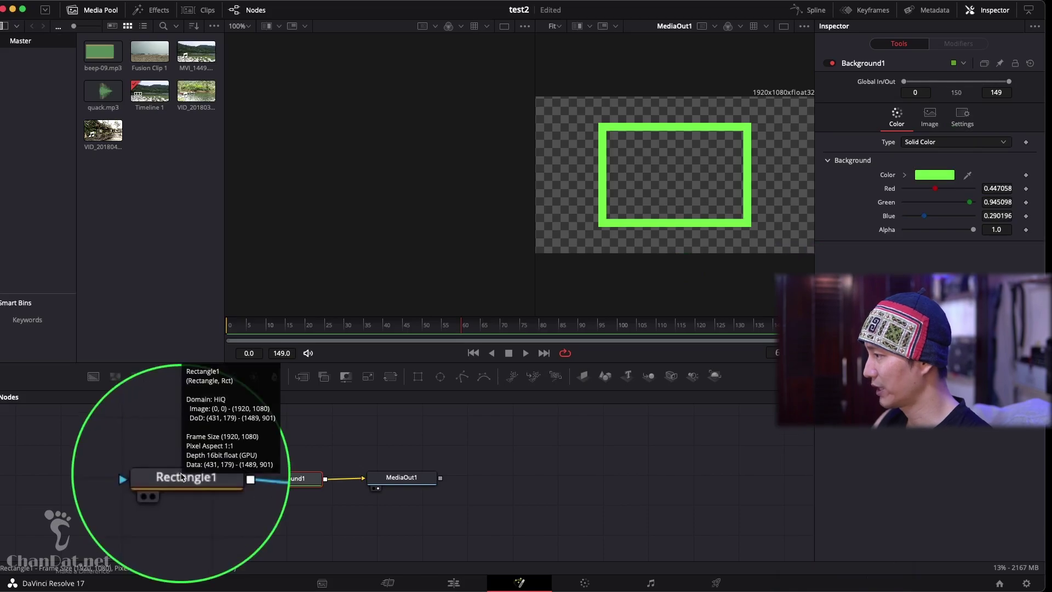
- Thin Rectangle1's green border to a Border Width of 0.016
{"action": "left_click", "coordinate": [181, 475]}
{"action": "left_click", "coordinate": [899, 179]}
{"action": "left_click", "coordinate": [952, 167]}
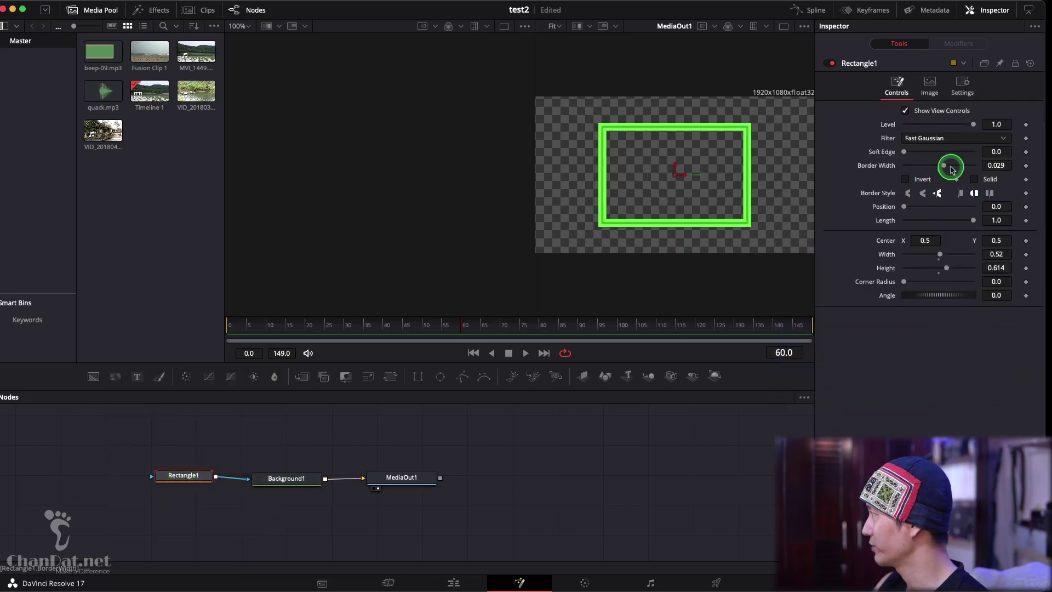
{"action": "left_click_drag", "start_coordinate": [947, 169], "coordinate": [944, 169]}
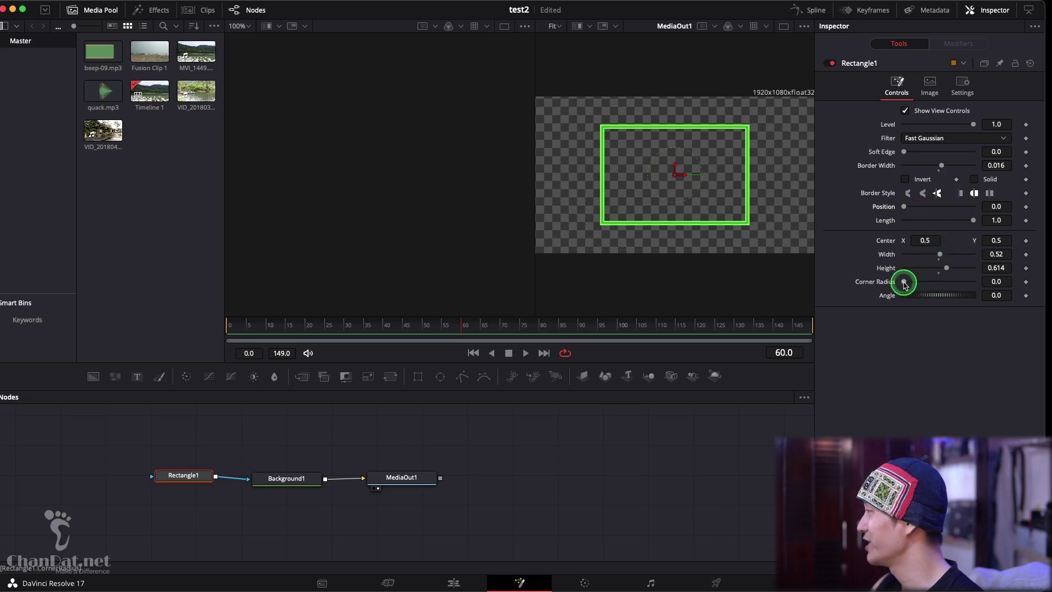
- Try Corner Radius and Angle, keeping square corners and resetting the Angle to 0
{"action": "left_click_drag", "start_coordinate": [909, 282], "coordinate": [876, 279]}
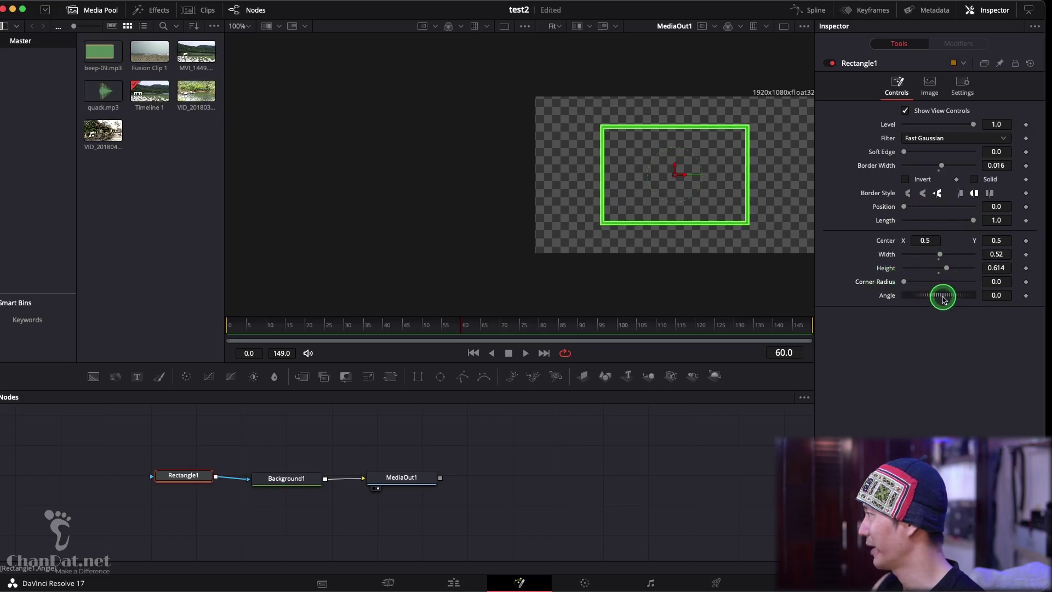
{"action": "left_click_drag", "start_coordinate": [944, 299], "coordinate": [942, 296]}
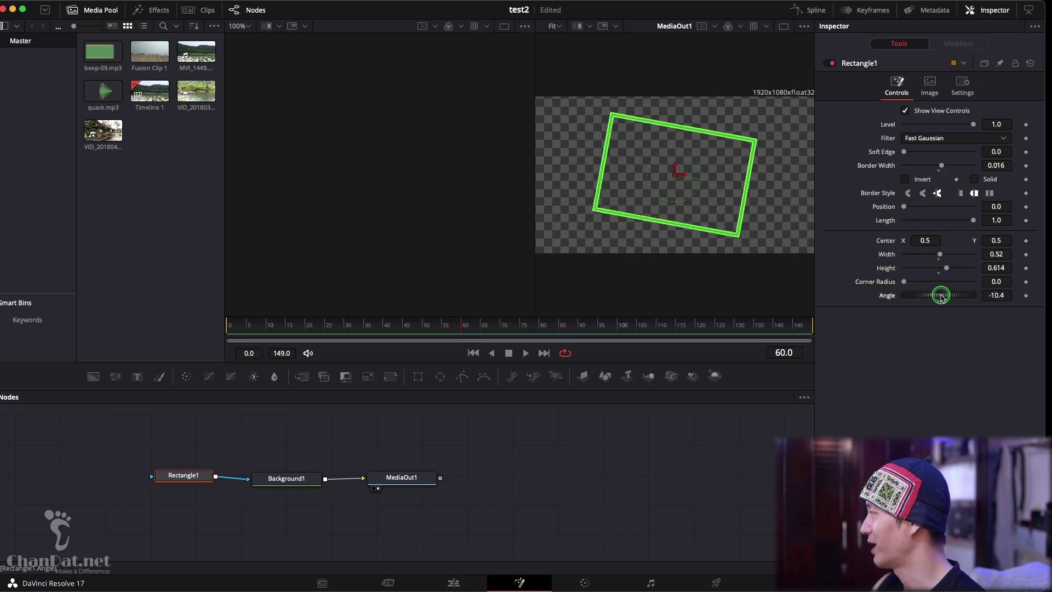
{"action": "double_click", "coordinate": [887, 295]}
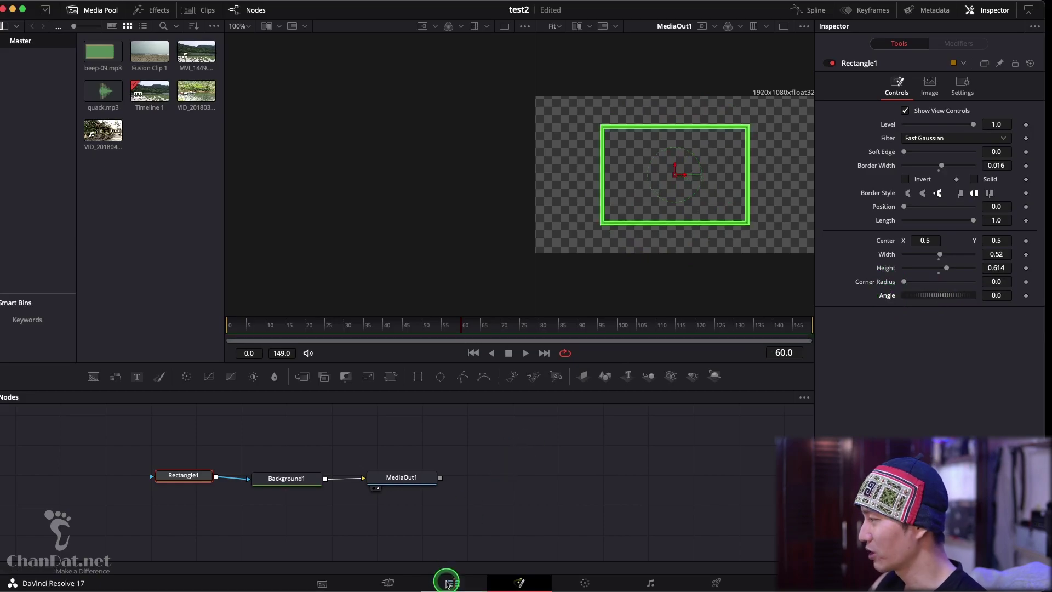
- On the Edit page, set the Fusion clip's Zoom to 0.630 and Rotation Angle to -151.150, then save
{"action": "left_click", "coordinate": [448, 583]}
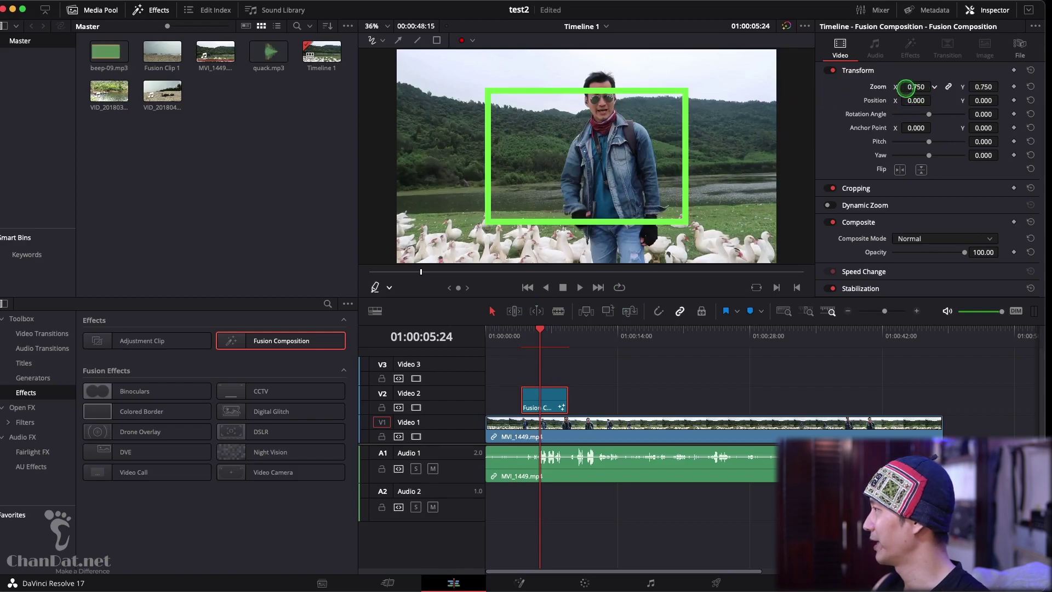
{"action": "left_click_drag", "start_coordinate": [906, 87], "coordinate": [922, 88]}
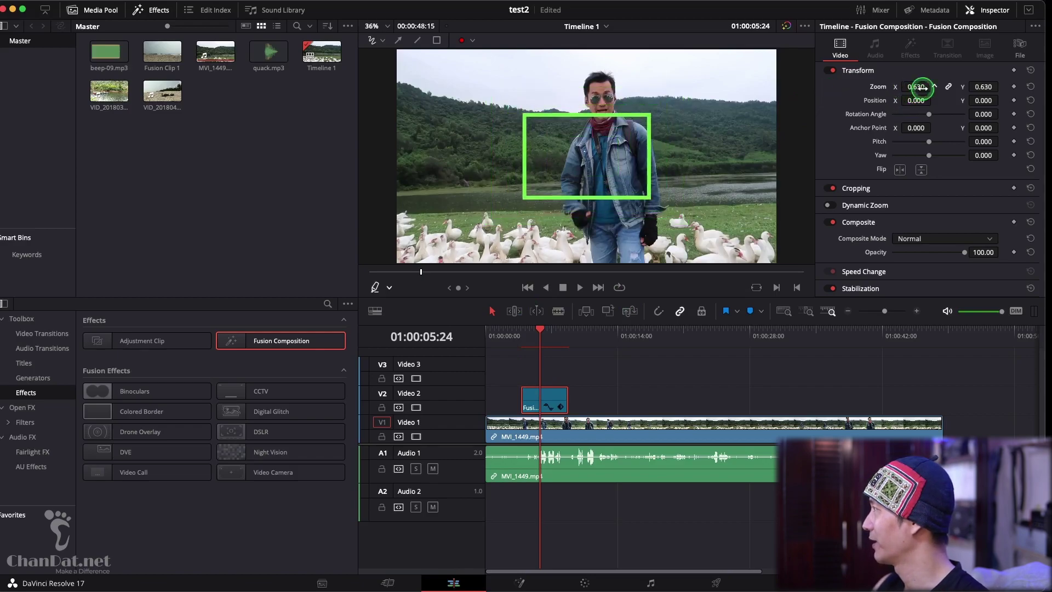
{"action": "left_click_drag", "start_coordinate": [915, 100], "coordinate": [915, 100]}
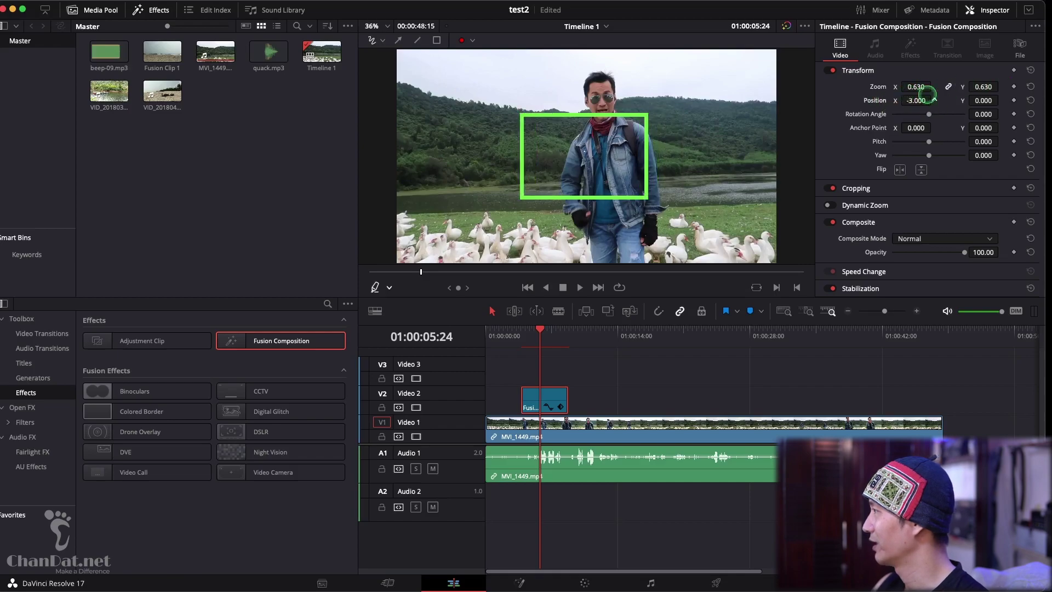
{"action": "left_click_drag", "start_coordinate": [928, 115], "coordinate": [915, 120]}
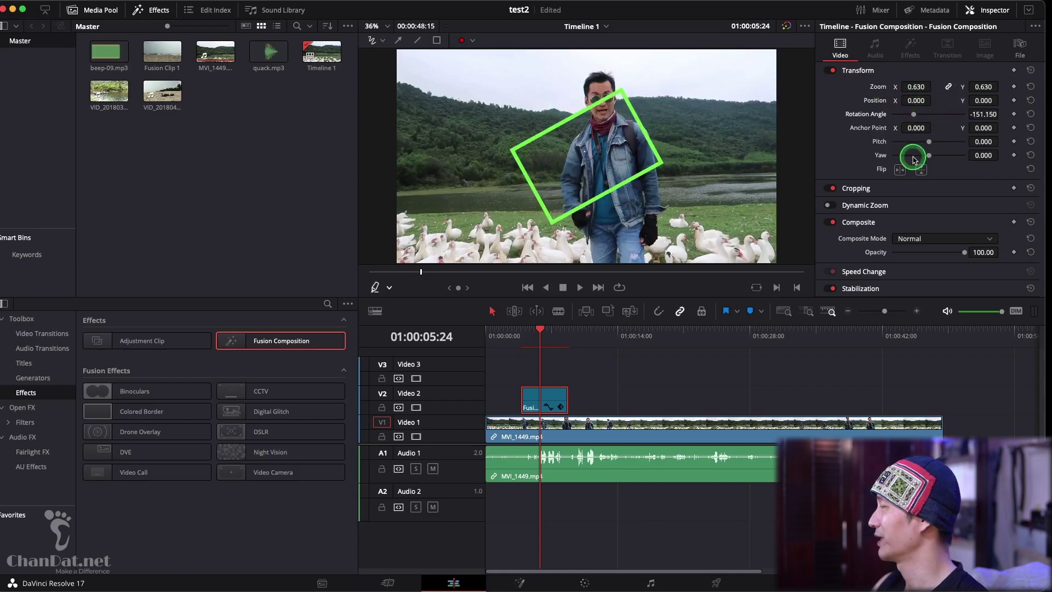
{"action": "key", "text": "super+s"}
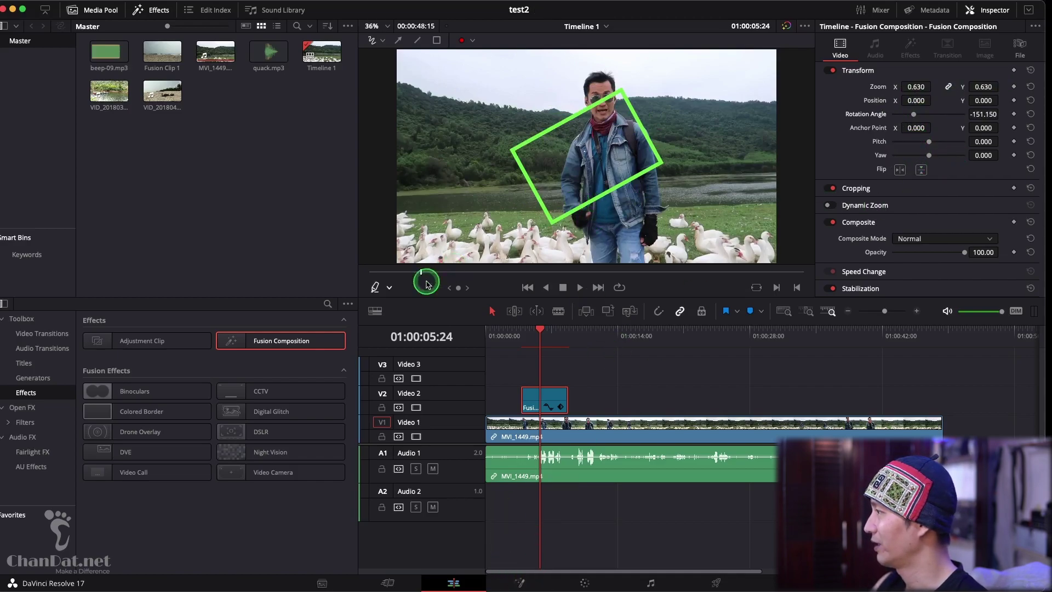
- Raise the green frame to position 36.172, 250.622 and add a second Fusion Composition on V2
{"action": "left_click", "coordinate": [388, 289]}
{"action": "left_click", "coordinate": [401, 306]}
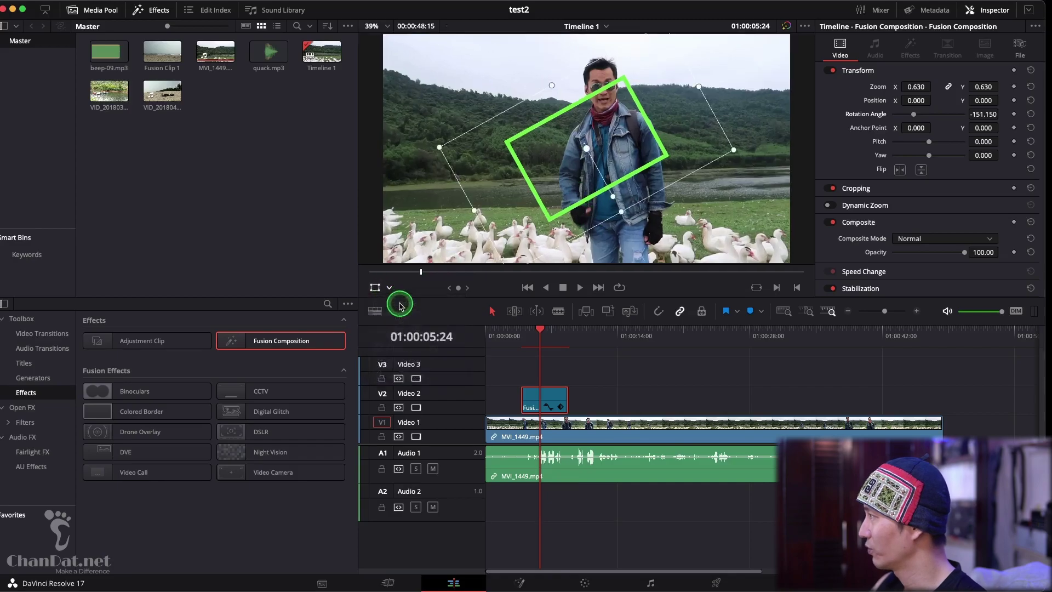
{"action": "left_click_drag", "start_coordinate": [577, 159], "coordinate": [574, 115]}
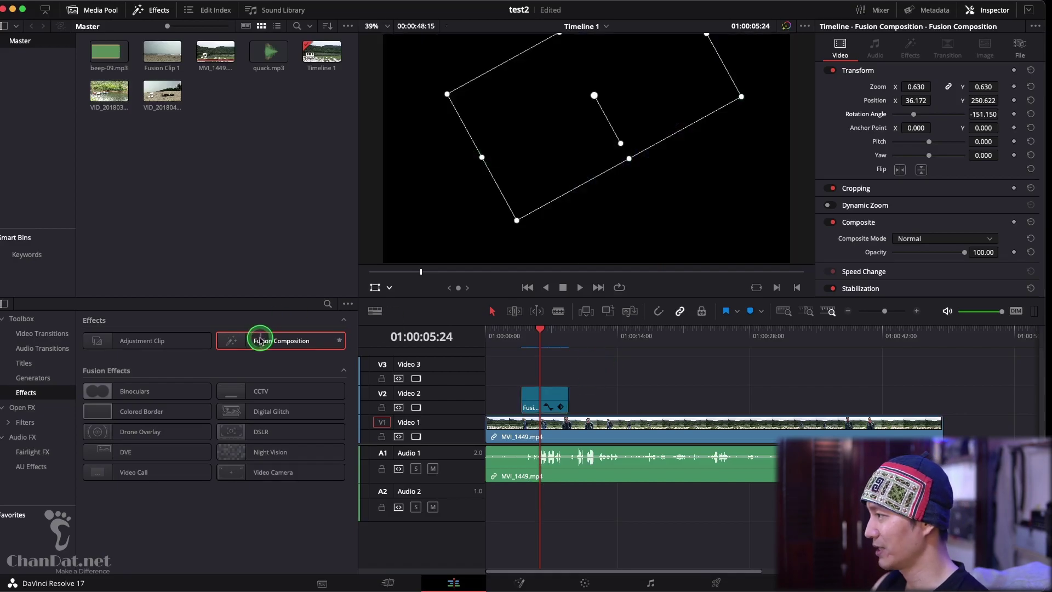
{"action": "left_click_drag", "start_coordinate": [263, 342], "coordinate": [602, 406]}
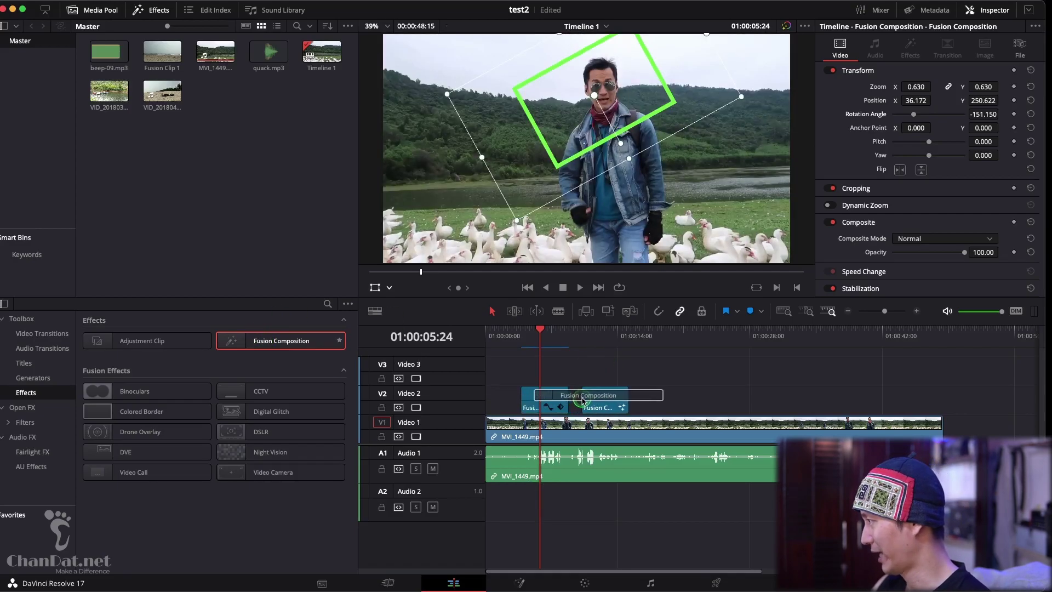
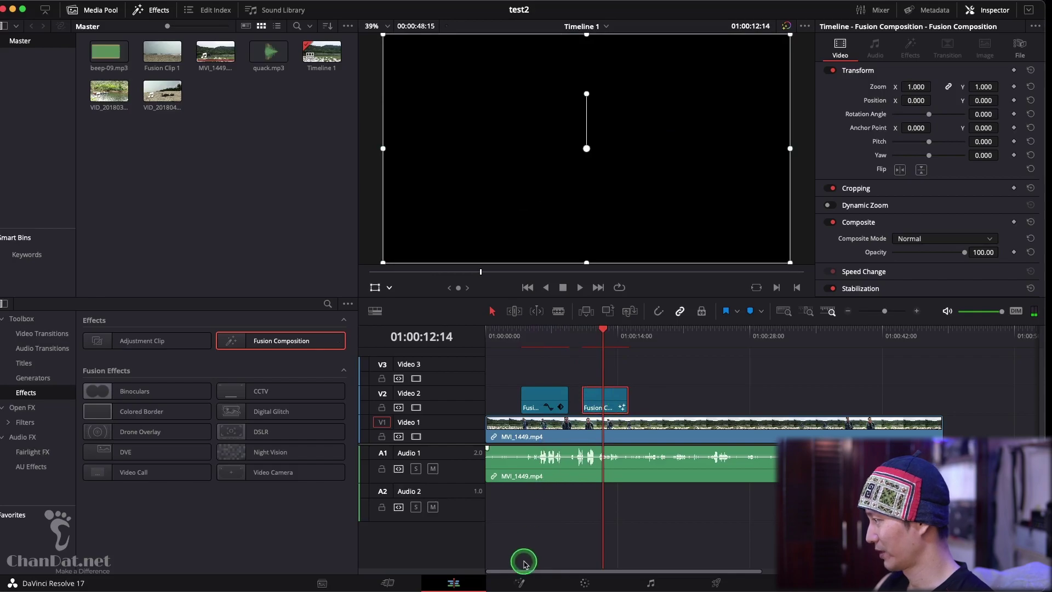
- Add an Ellipse node and a Background node to the Fusion node graph
{"action": "left_click", "coordinate": [521, 585]}
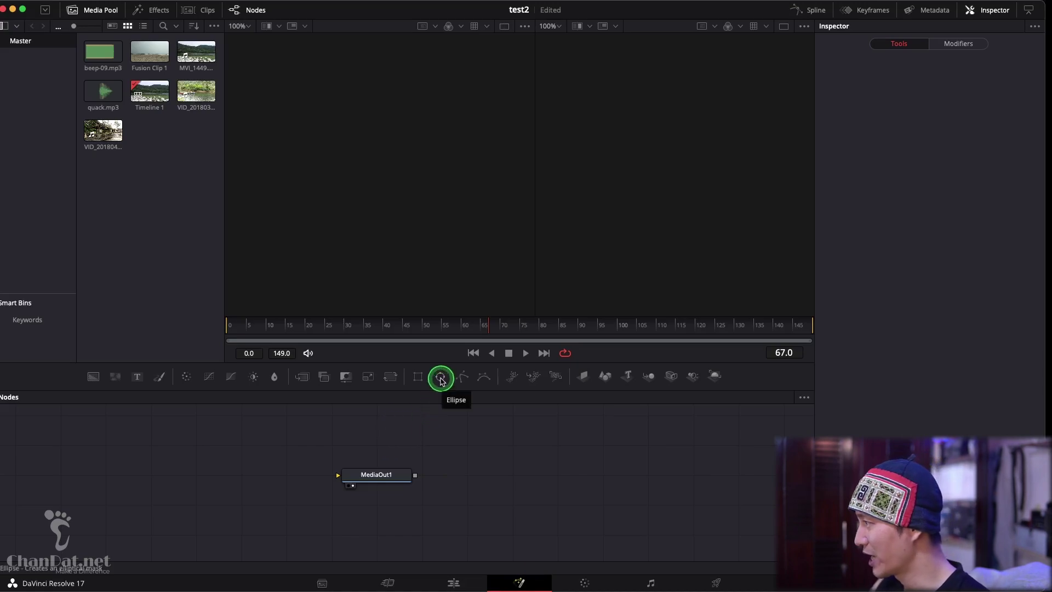
{"action": "left_click_drag", "start_coordinate": [442, 381], "coordinate": [445, 382]}
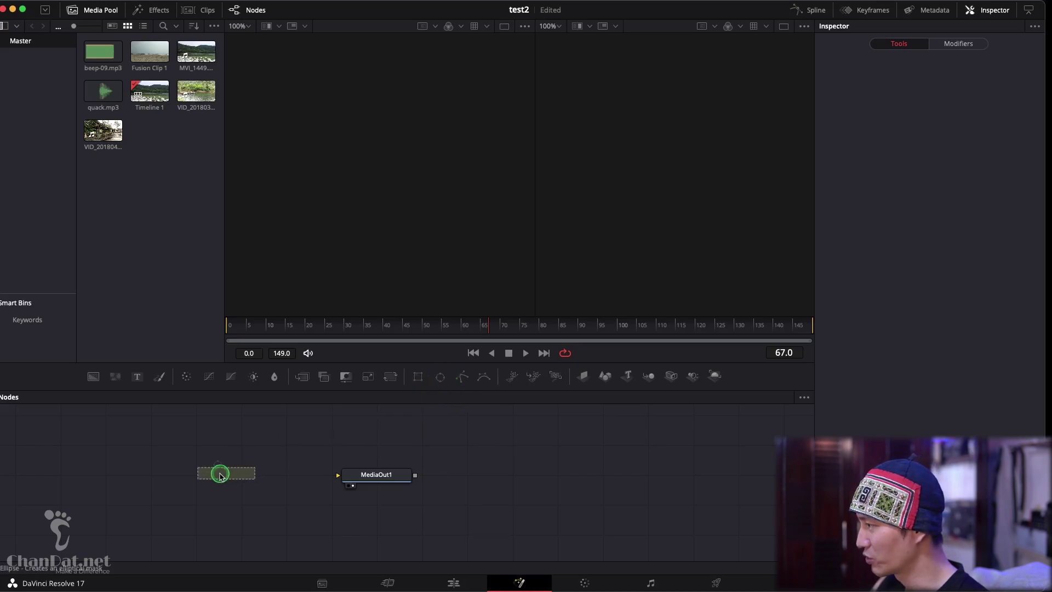
{"action": "left_click_drag", "start_coordinate": [444, 379], "coordinate": [159, 476]}
{"action": "left_click_drag", "start_coordinate": [94, 376], "coordinate": [264, 475]}
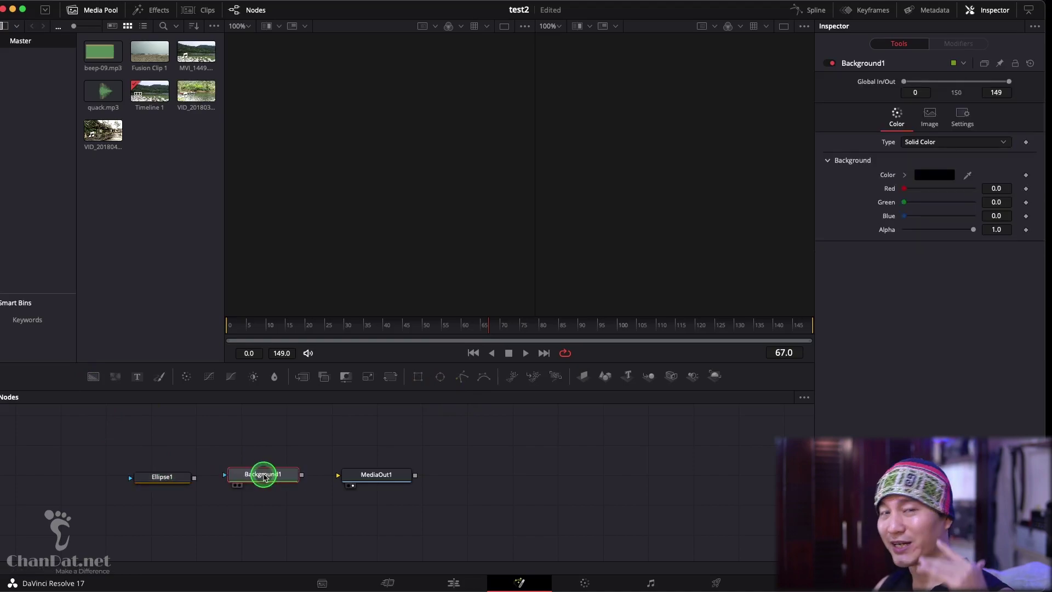
- Wire Ellipse1 into Background1, and Background1 into MediaOut1, to preview the black circle
{"action": "left_click", "coordinate": [165, 478]}
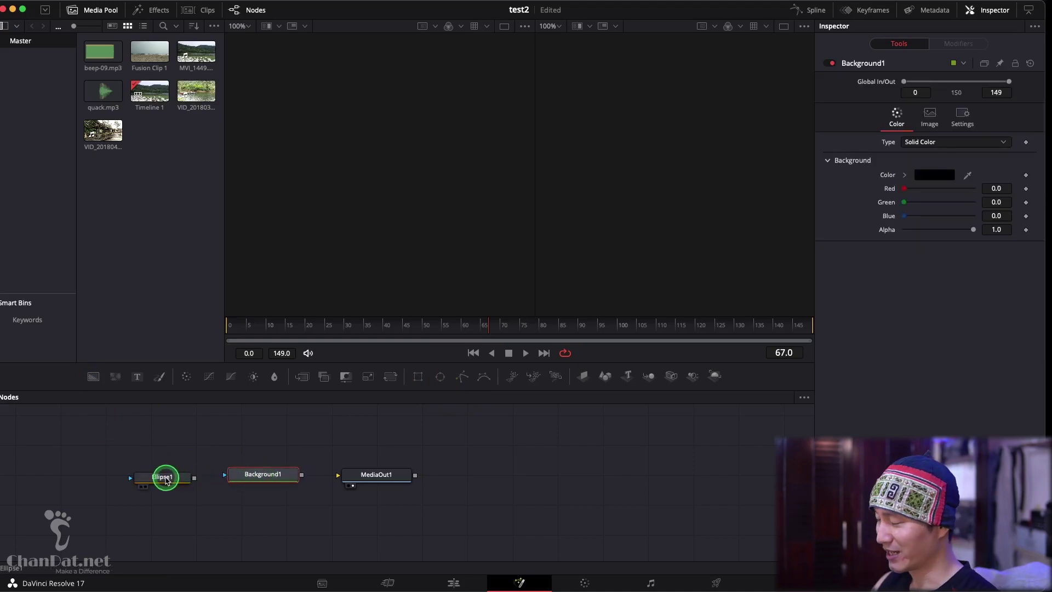
{"action": "left_click", "coordinate": [246, 476]}
{"action": "left_click", "coordinate": [374, 478]}
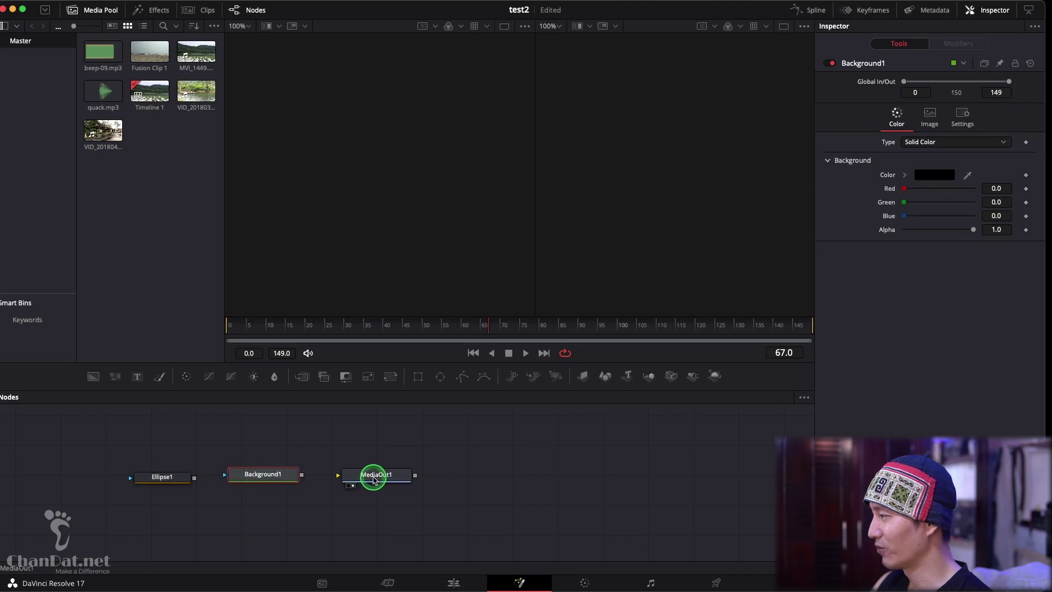
{"action": "left_click", "coordinate": [184, 477]}
{"action": "left_click_drag", "start_coordinate": [196, 479], "coordinate": [230, 475]}
{"action": "left_click", "coordinate": [301, 476]}
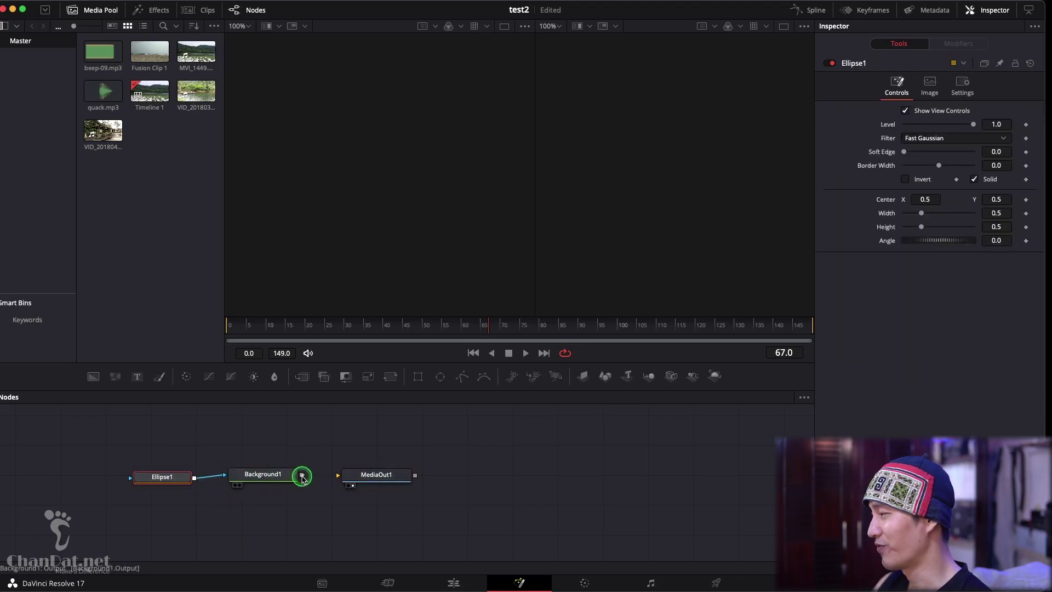
{"action": "left_click_drag", "start_coordinate": [303, 478], "coordinate": [340, 478]}
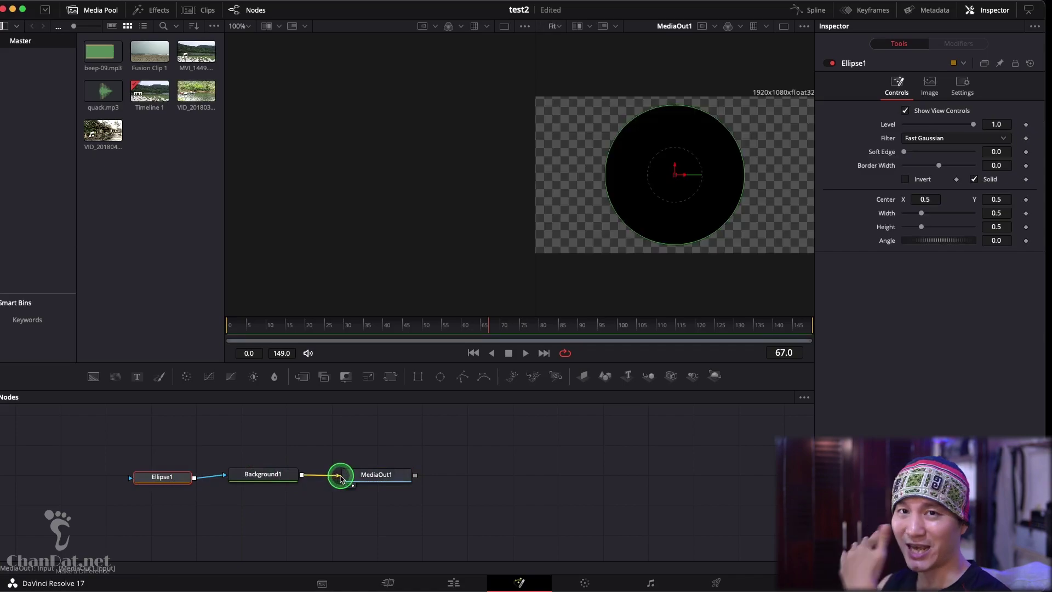
- Move the edit timeline playhead to 01:00:12:17 and preview the nearby frames
{"action": "left_click", "coordinate": [299, 445]}
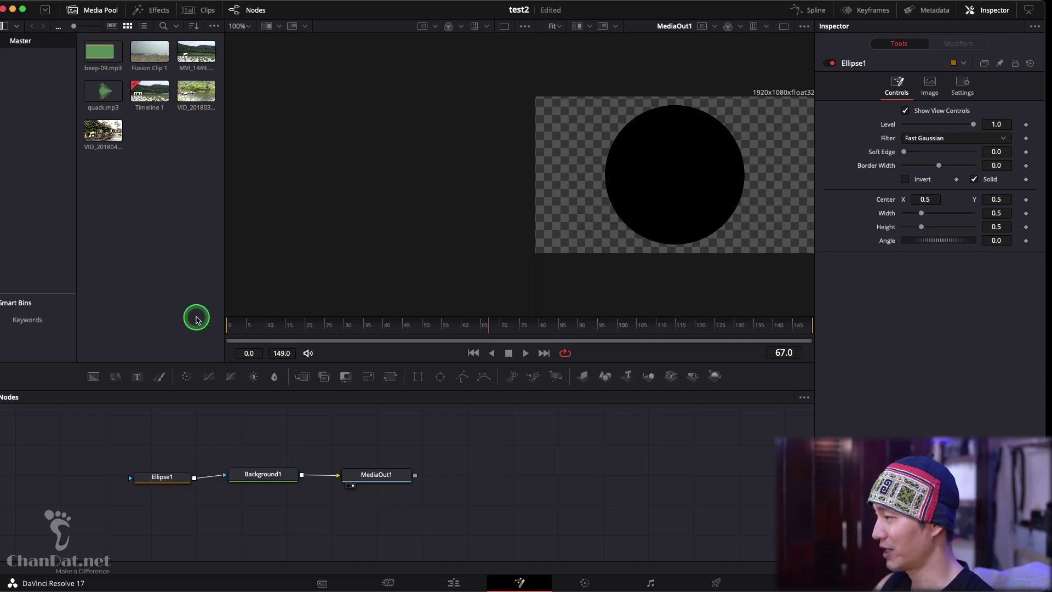
{"action": "left_click", "coordinate": [171, 482]}
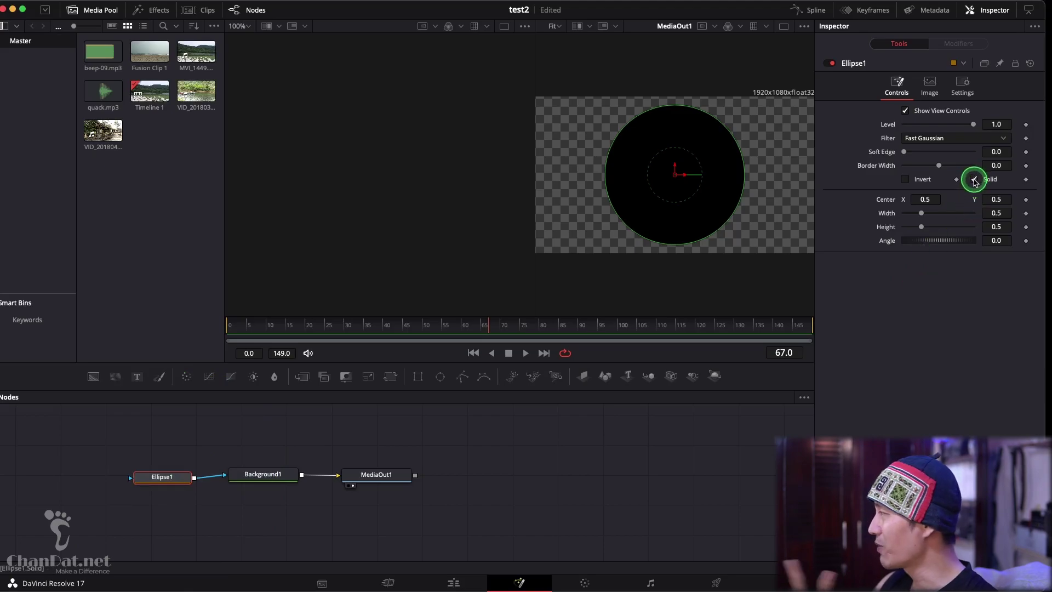
{"action": "left_click", "coordinate": [444, 586]}
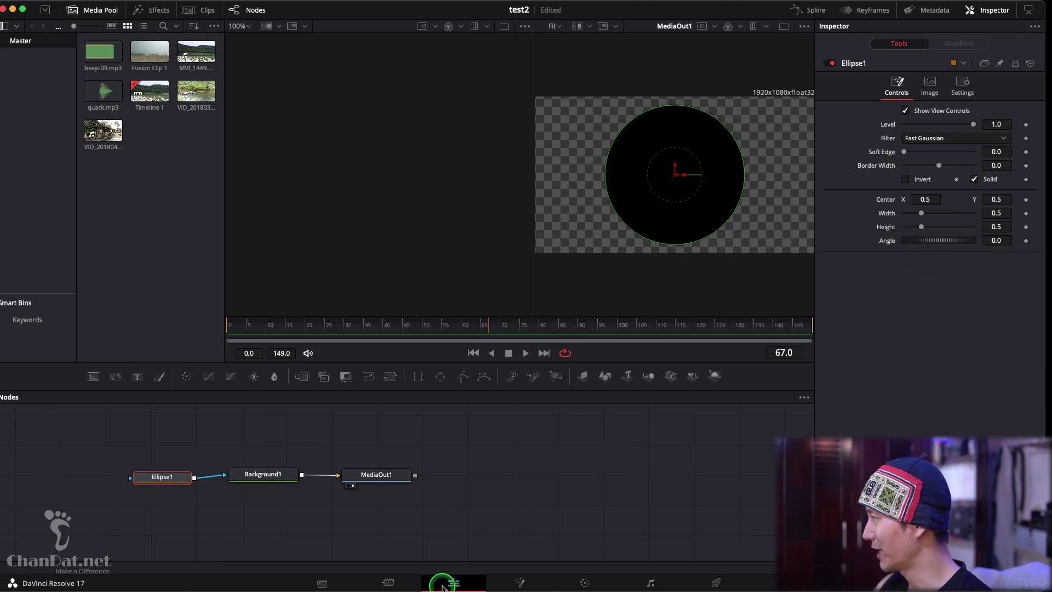
{"action": "left_click", "coordinate": [604, 333]}
{"action": "left_click_drag", "start_coordinate": [605, 333], "coordinate": [603, 332]}
- Turn off Solid on Ellipse1 and set its border width to 0.022
{"action": "left_click", "coordinate": [515, 584]}
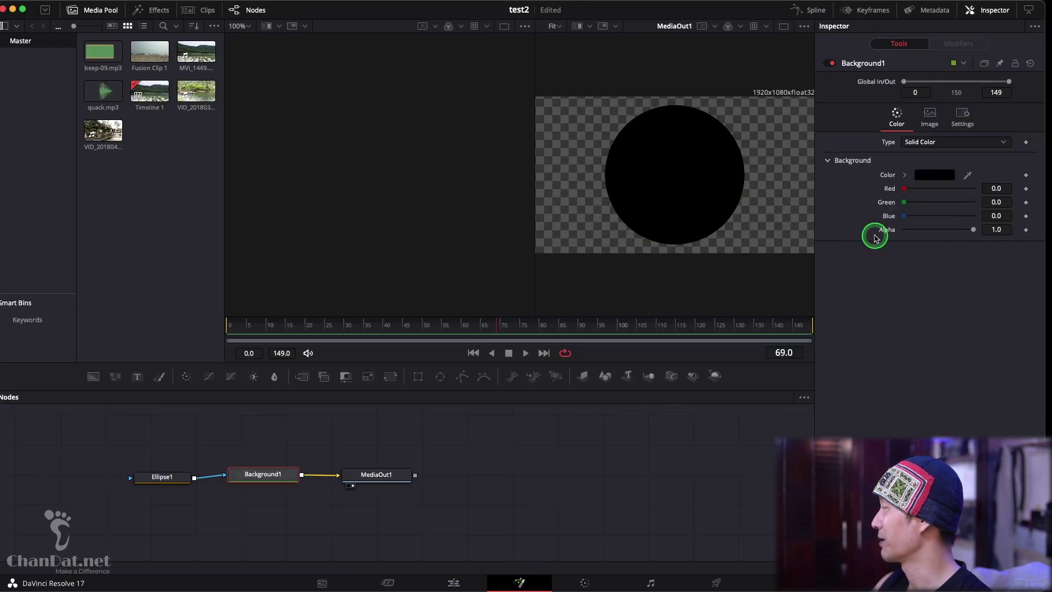
{"action": "left_click", "coordinate": [166, 481]}
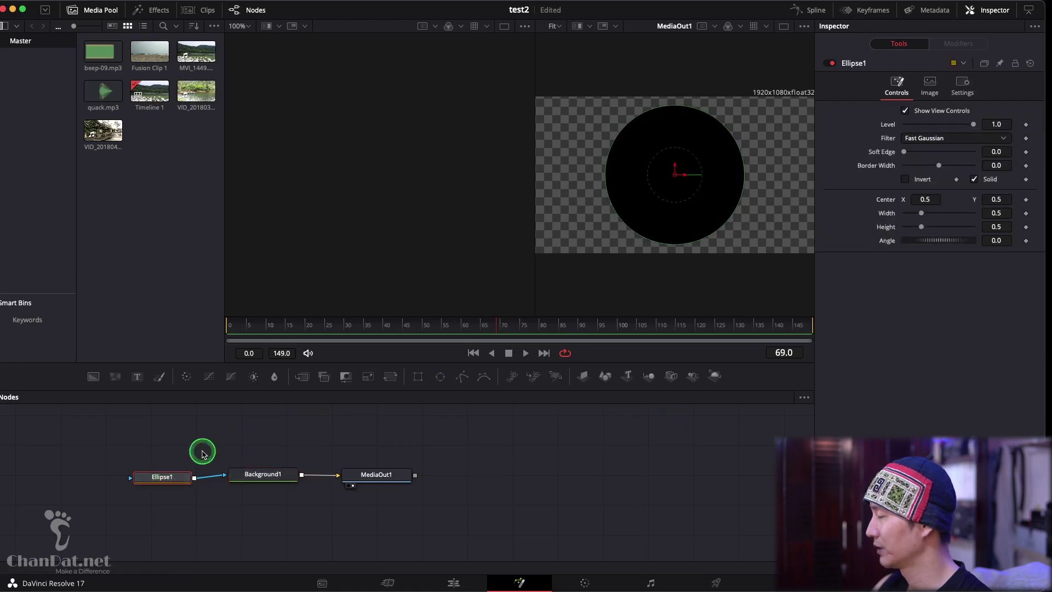
{"action": "left_click", "coordinate": [976, 180]}
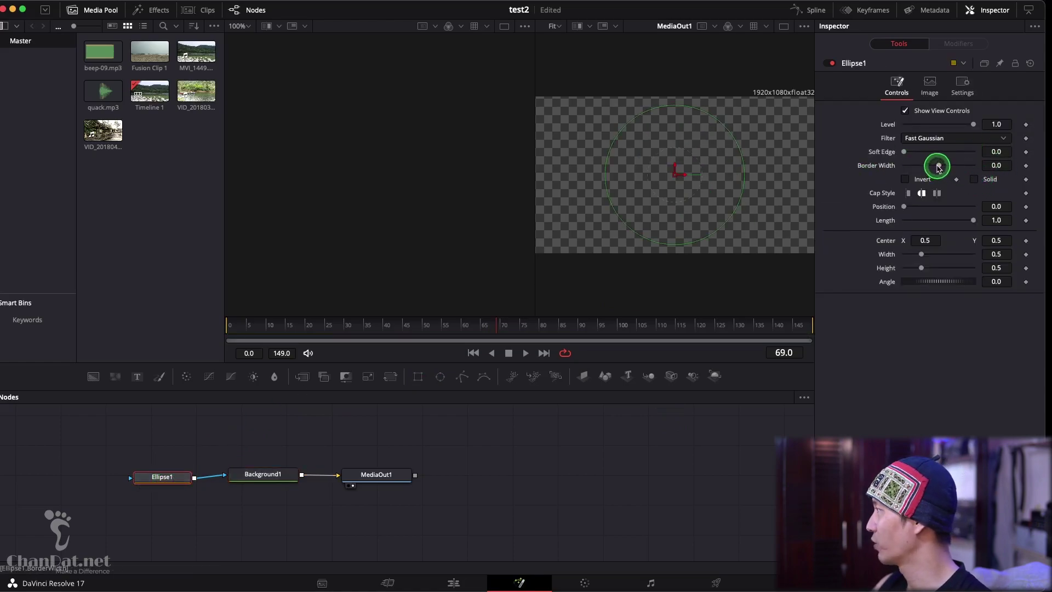
{"action": "left_click_drag", "start_coordinate": [938, 168], "coordinate": [943, 168]}
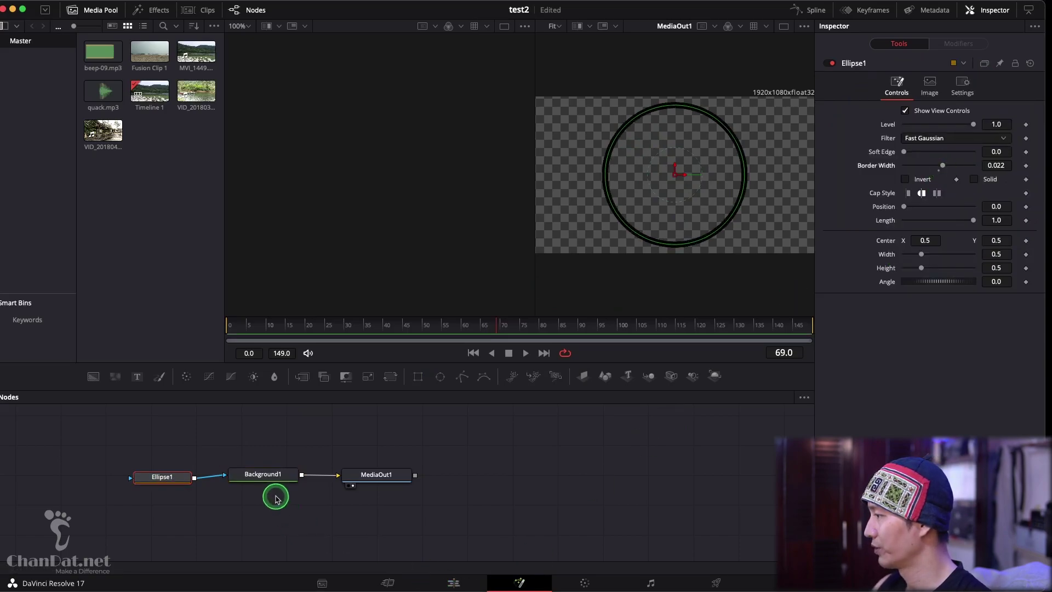
{"action": "left_click", "coordinate": [264, 474]}
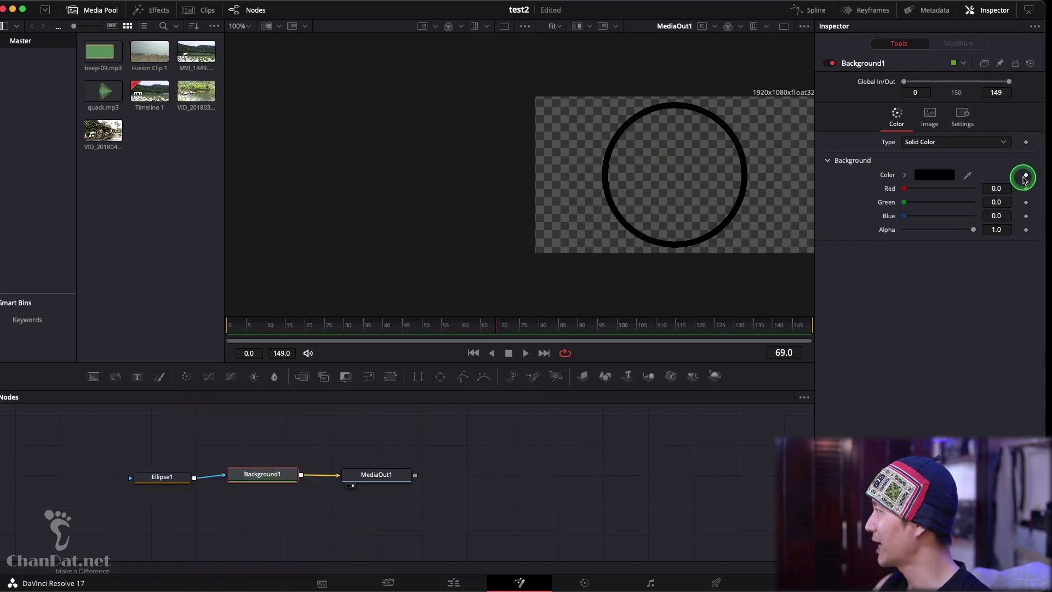
- Set Background1's colour to yellow (Red 0.94, Green 0.91, Blue 0.31)
{"action": "left_click", "coordinate": [933, 176]}
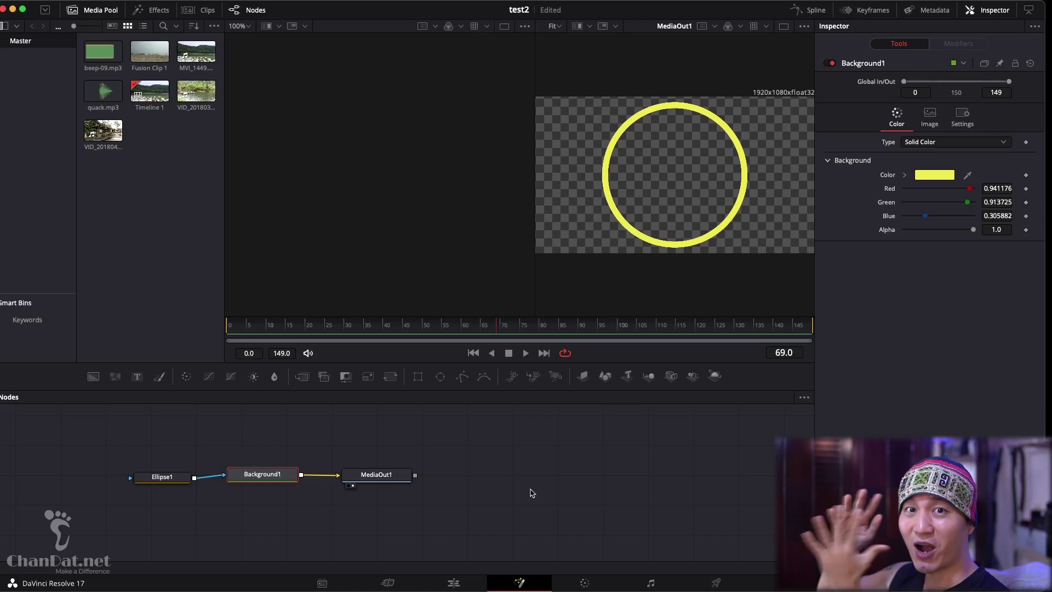
{"action": "left_click", "coordinate": [451, 458]}
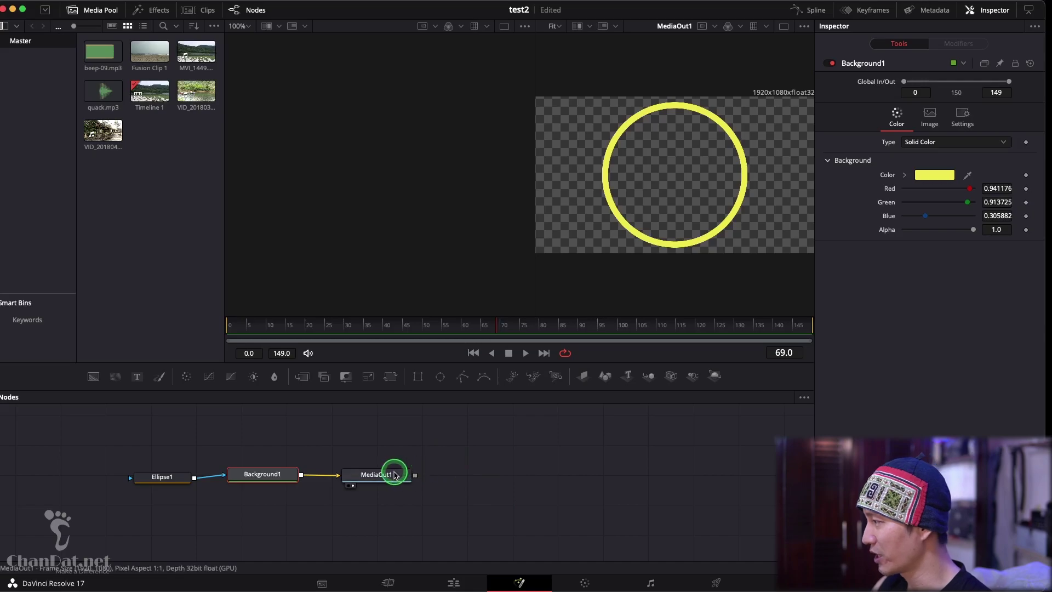
- Insert a Soft Glow node between Background1 and MediaOut1
{"action": "left_click_drag", "start_coordinate": [393, 474], "coordinate": [536, 473]}
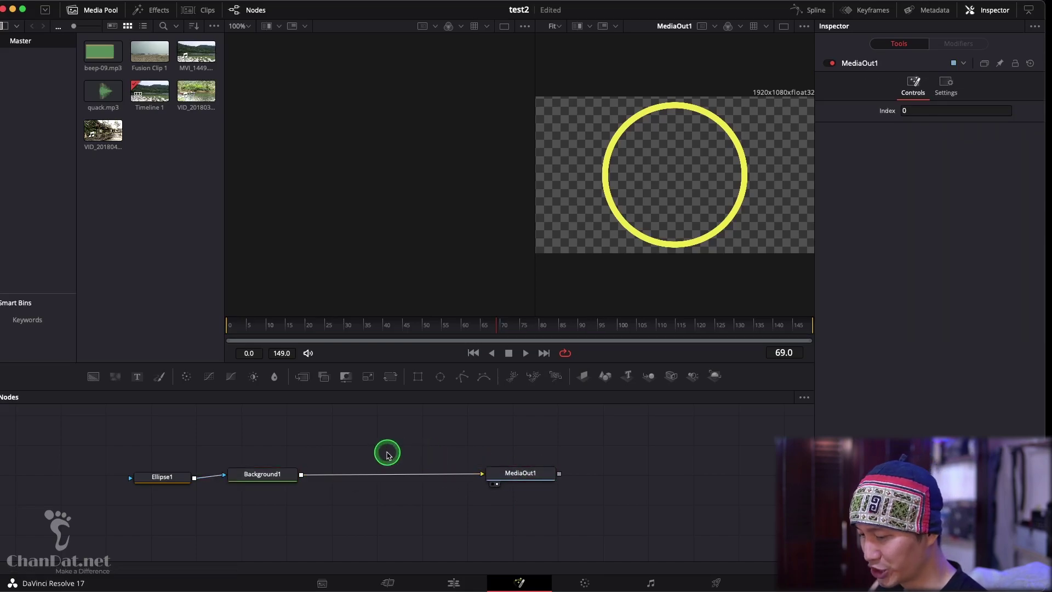
{"action": "key", "text": "shift+space"}
{"action": "type", "text": "Grid"}
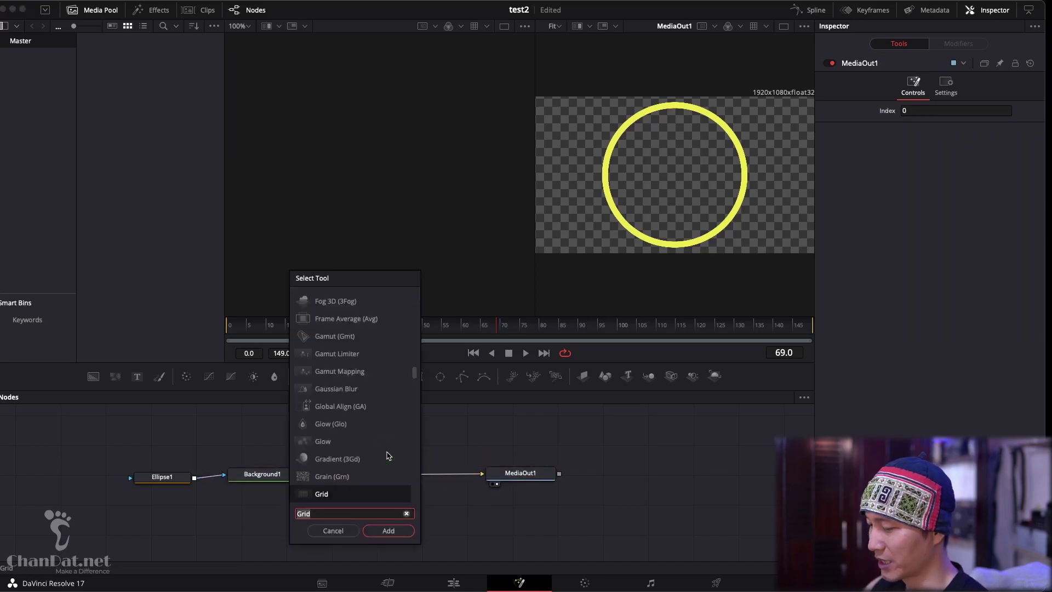
{"action": "type", "text": "soft"}
{"action": "left_click", "coordinate": [388, 454]}
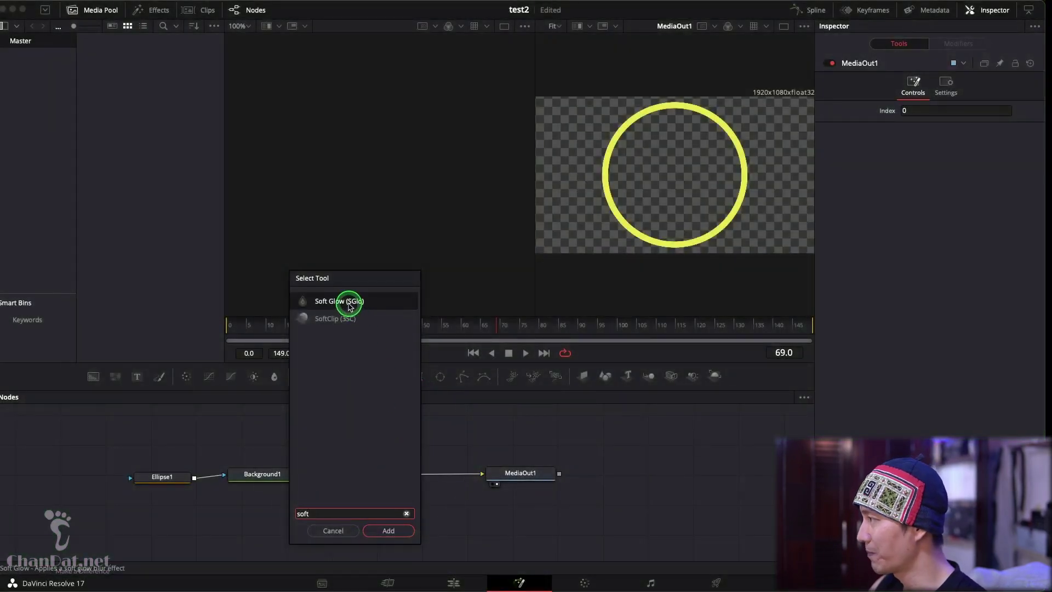
{"action": "left_click", "coordinate": [394, 527]}
{"action": "left_click", "coordinate": [397, 456]}
{"action": "left_click_drag", "start_coordinate": [398, 456], "coordinate": [400, 472]}
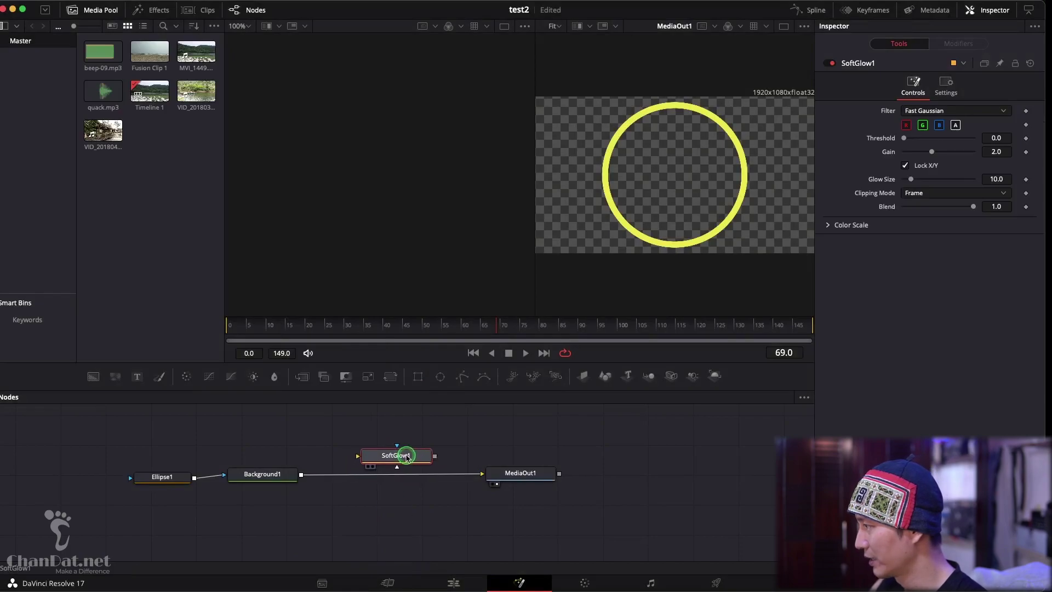
{"action": "left_click_drag", "start_coordinate": [400, 473], "coordinate": [378, 472]}
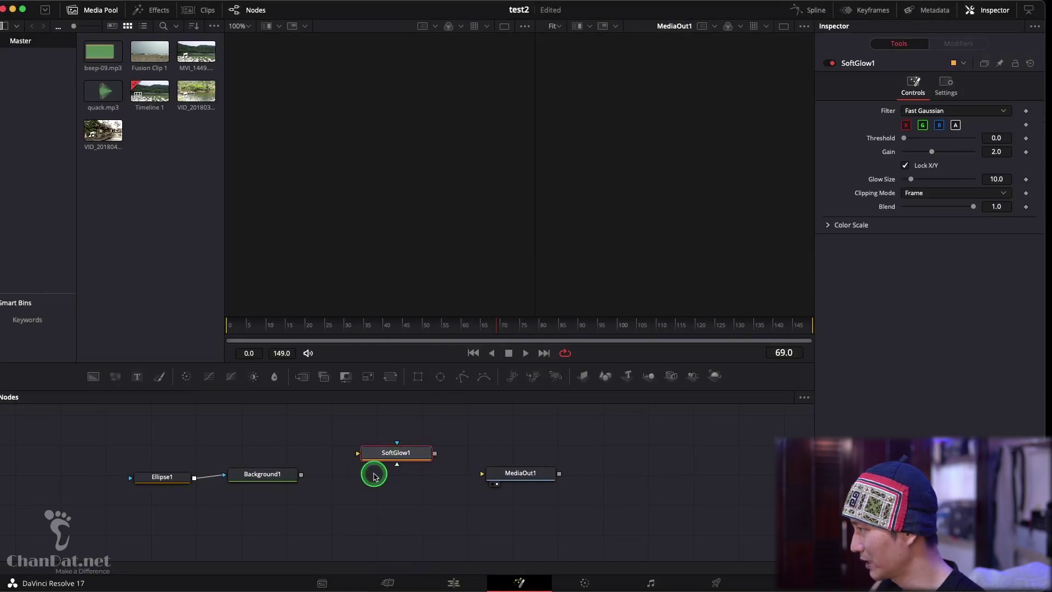
{"action": "left_click_drag", "start_coordinate": [302, 474], "coordinate": [357, 453]}
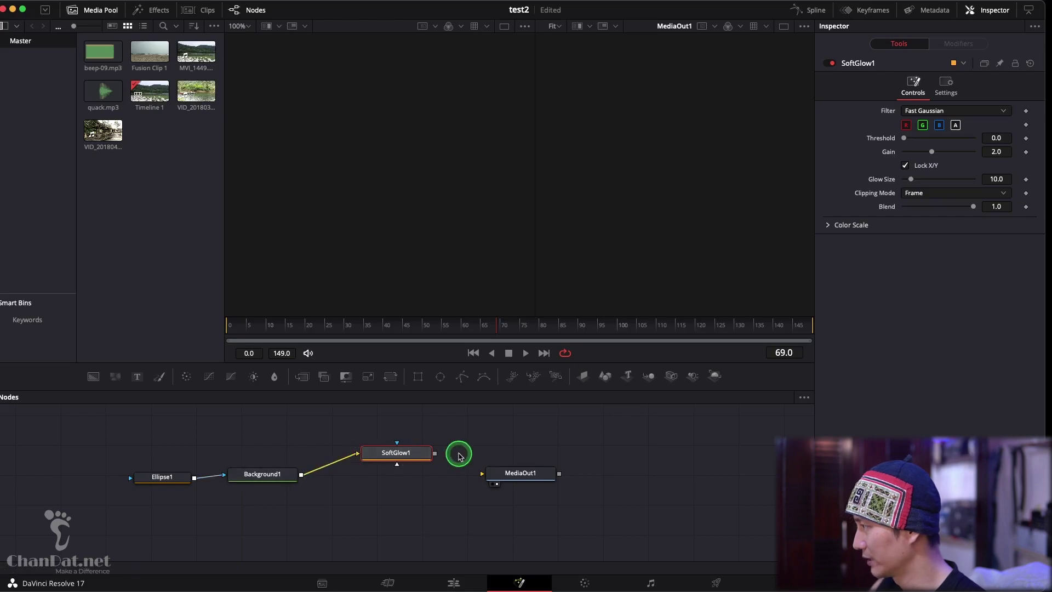
{"action": "left_click_drag", "start_coordinate": [436, 454], "coordinate": [482, 473]}
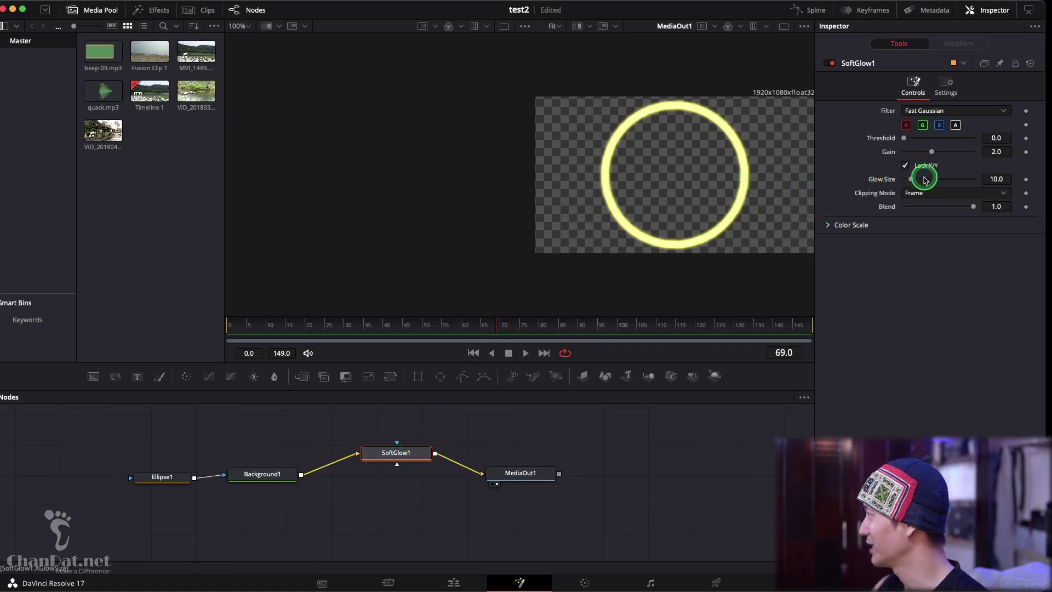
- Set SoftGlow1's glow size to 16.5 and leave blend at 1.0
{"action": "left_click_drag", "start_coordinate": [916, 180], "coordinate": [913, 182]}
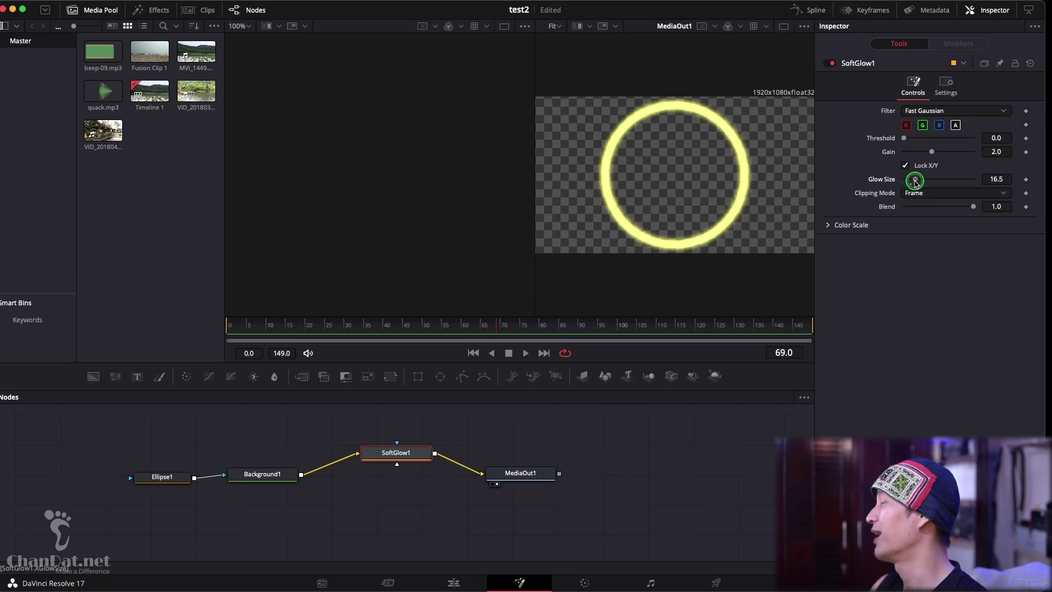
{"action": "left_click_drag", "start_coordinate": [970, 210], "coordinate": [985, 207]}
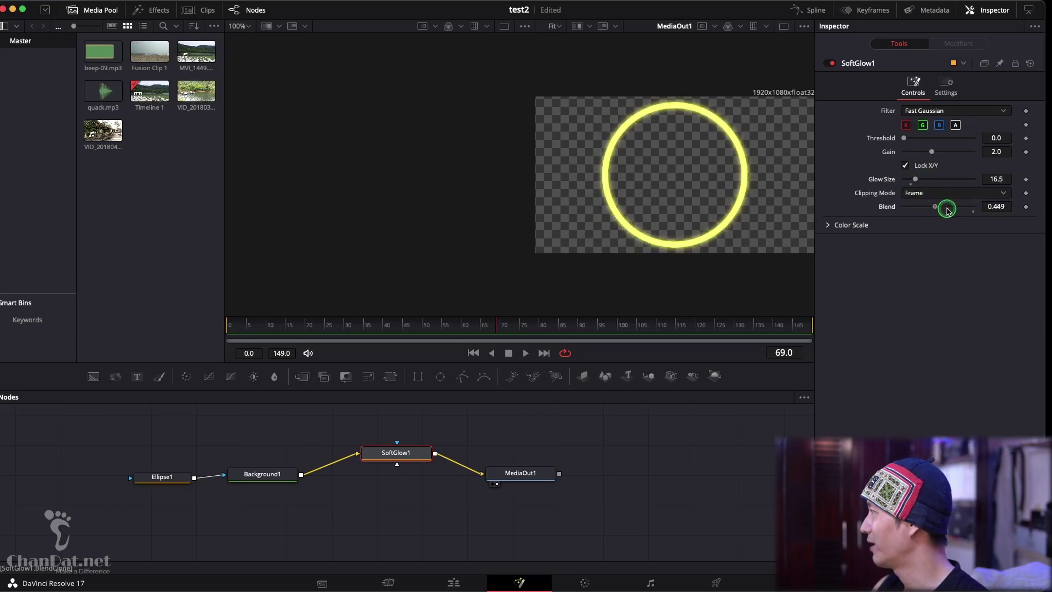
{"action": "left_click", "coordinate": [453, 583]}
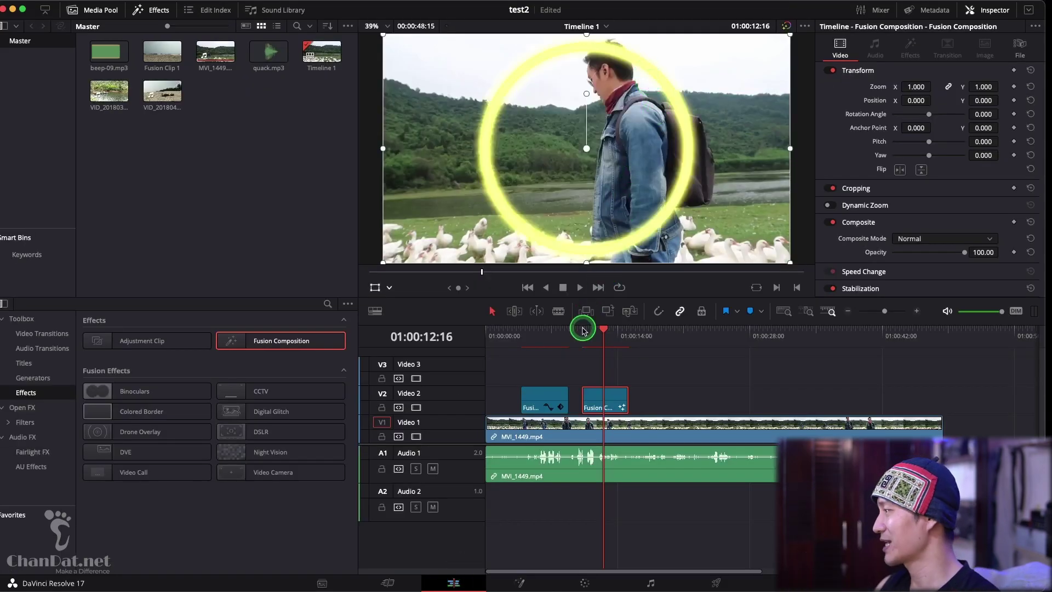
- Scale the ring clip to 0.520 and position it at 64.593, 85.263 around the man's head
{"action": "left_click", "coordinate": [597, 400]}
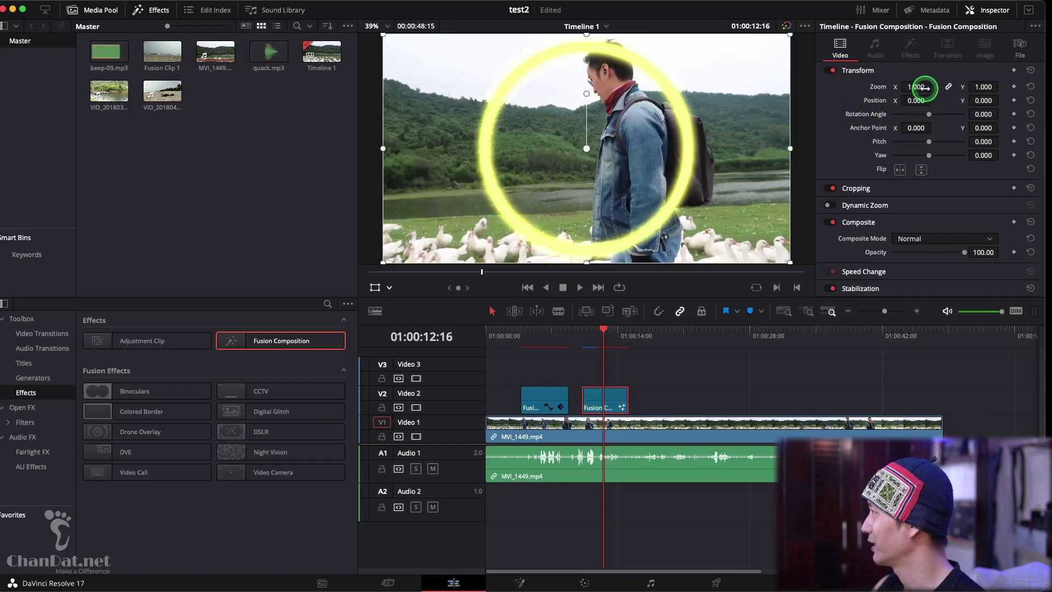
{"action": "left_click_drag", "start_coordinate": [923, 88], "coordinate": [896, 92]}
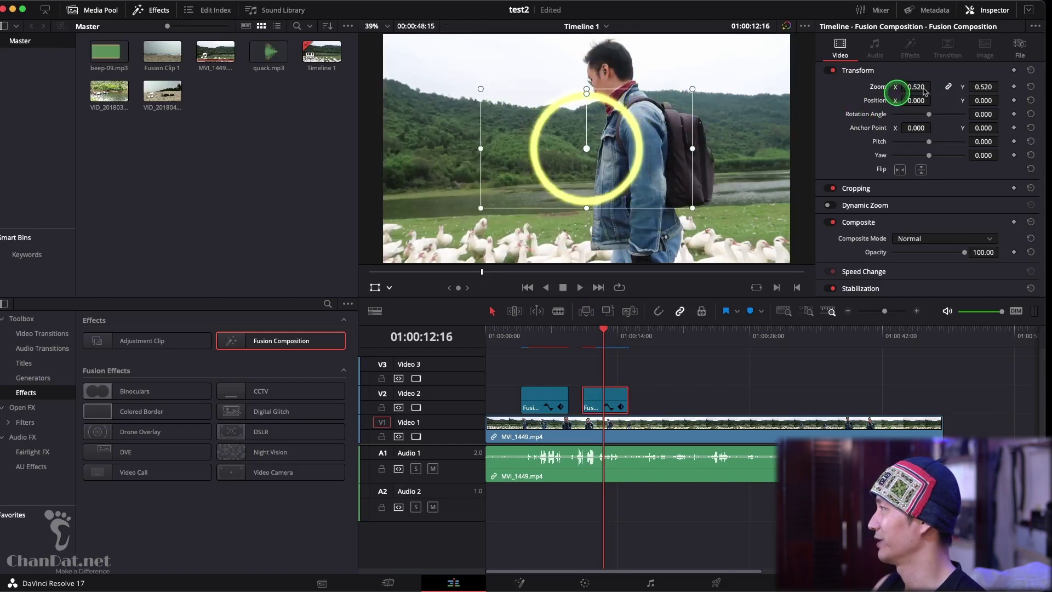
{"action": "left_click_drag", "start_coordinate": [600, 177], "coordinate": [615, 159]}
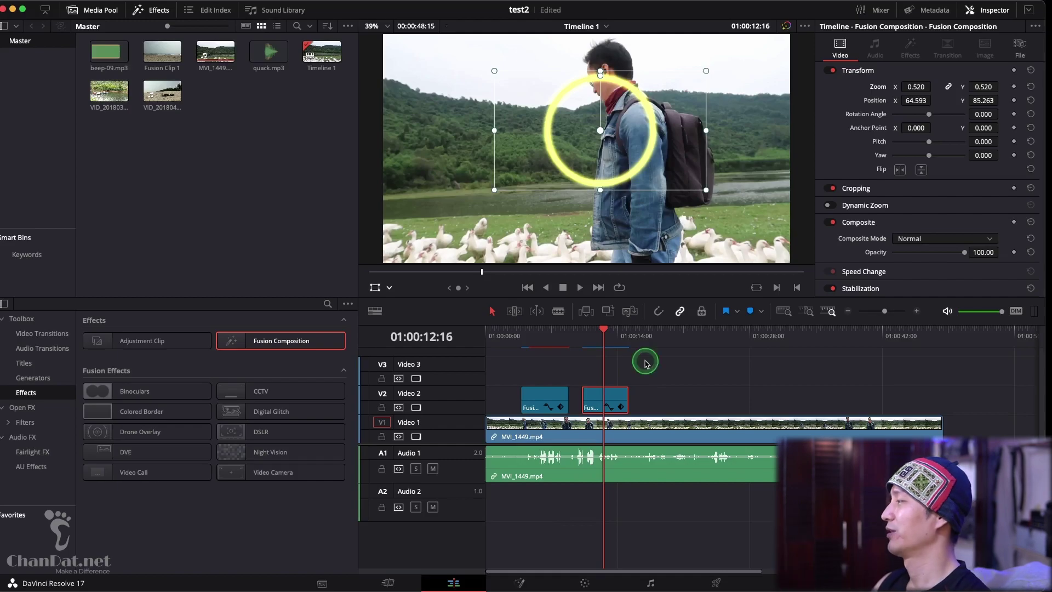
{"action": "left_click_drag", "start_coordinate": [230, 338], "coordinate": [631, 392]}
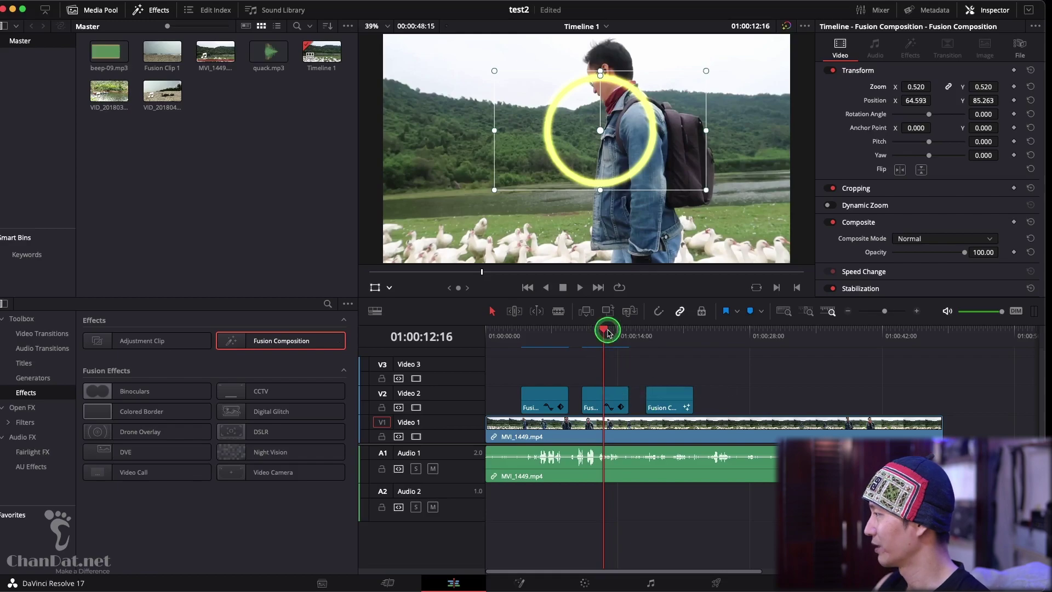
- Open the new V2 Fusion Composition clip on the Fusion page
{"action": "left_click_drag", "start_coordinate": [605, 332], "coordinate": [658, 332]}
{"action": "left_click", "coordinate": [655, 404]}
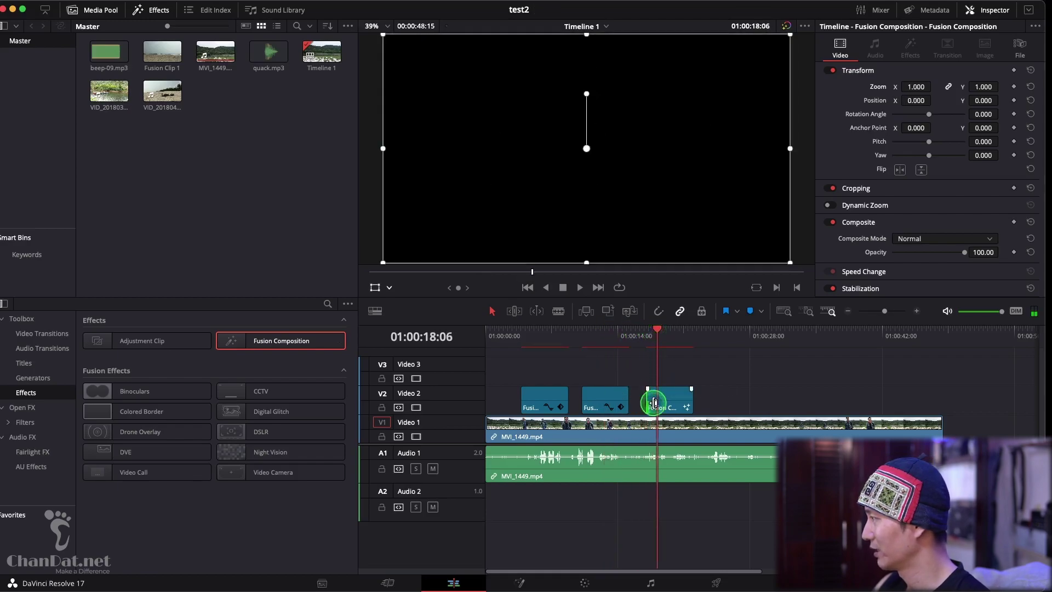
{"action": "left_click", "coordinate": [517, 584]}
{"action": "left_click", "coordinate": [471, 493]}
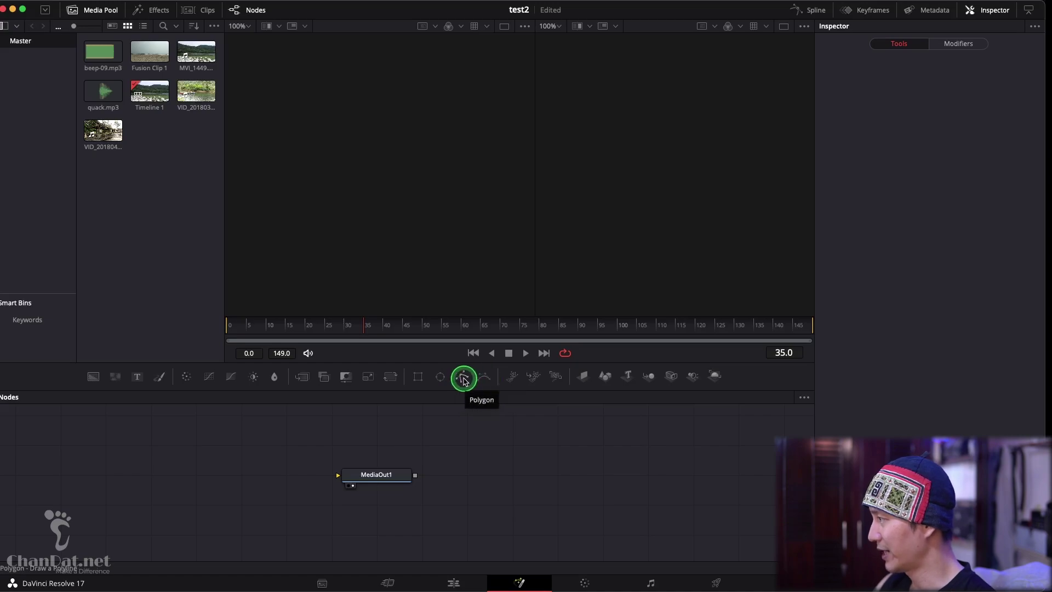
- Add Polygon and Background nodes and chain Polygon1 → Background1 → MediaOut1
{"action": "left_click_drag", "start_coordinate": [464, 380], "coordinate": [157, 474]}
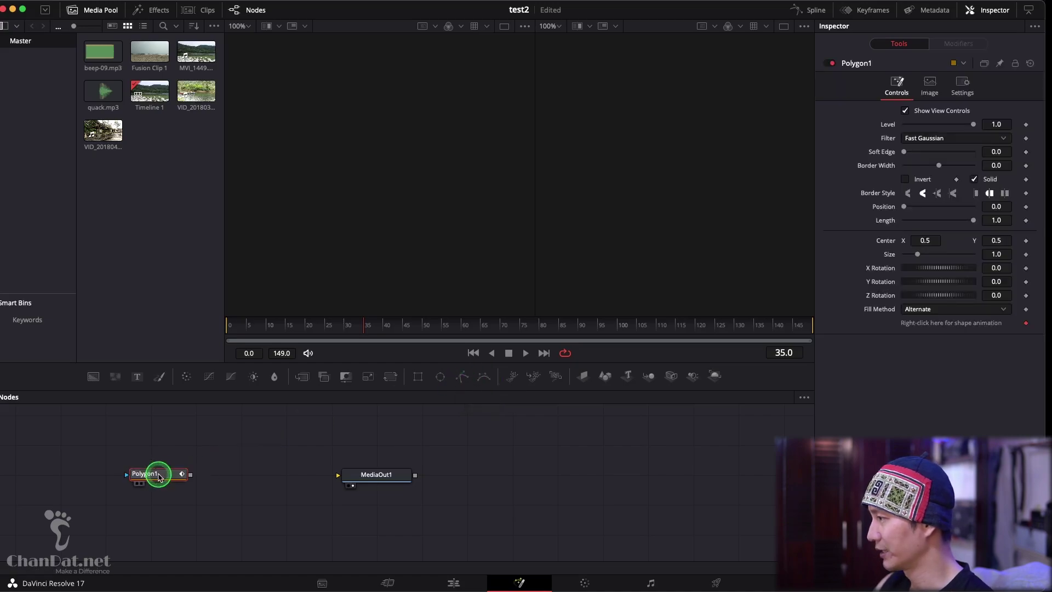
{"action": "left_click_drag", "start_coordinate": [100, 388], "coordinate": [251, 475]}
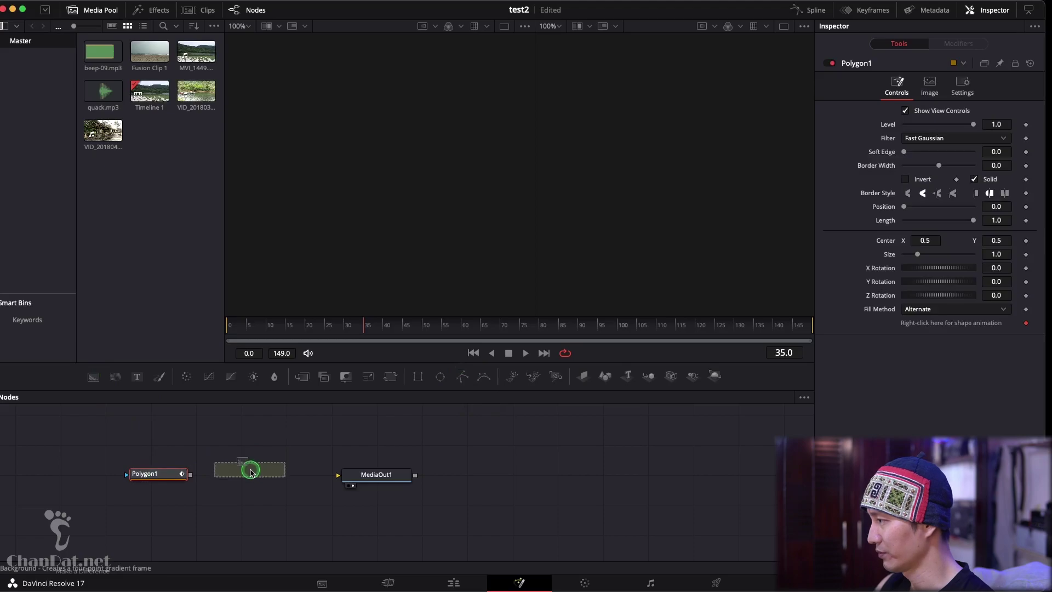
{"action": "left_click_drag", "start_coordinate": [190, 474], "coordinate": [218, 477]}
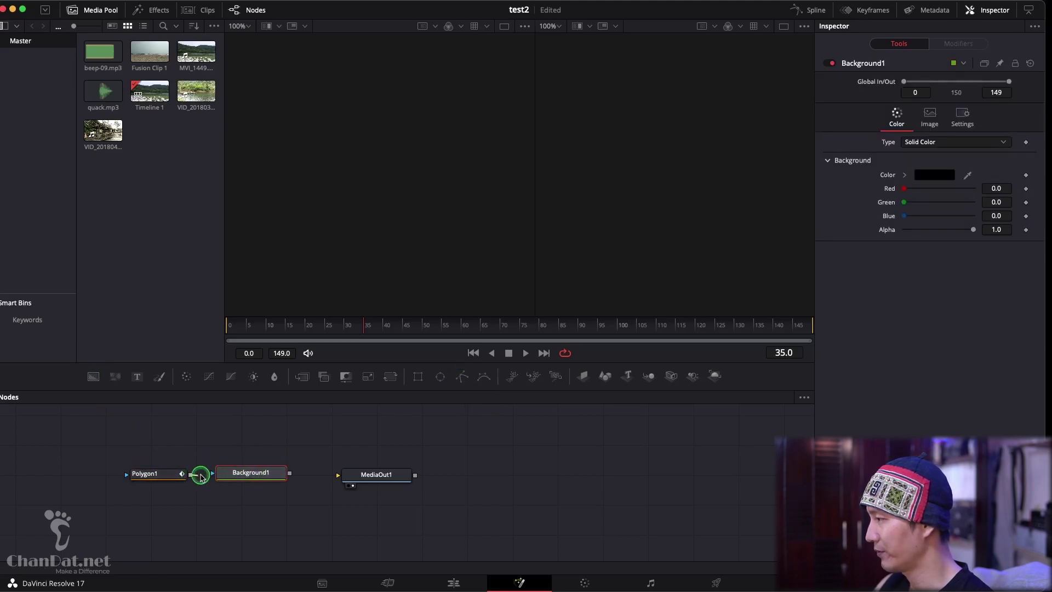
{"action": "left_click_drag", "start_coordinate": [290, 473], "coordinate": [338, 475]}
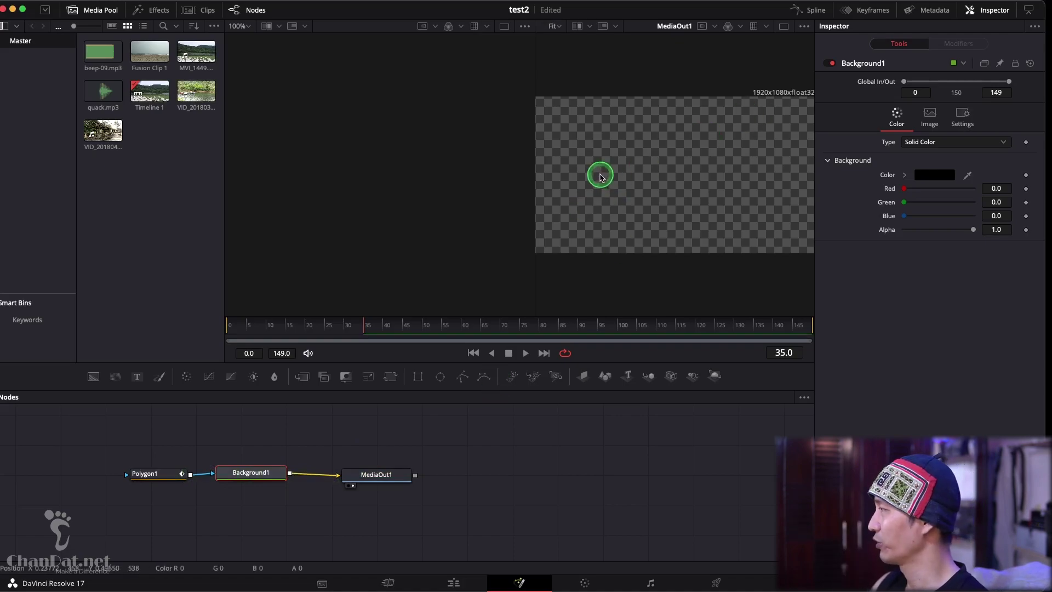
{"action": "left_click_drag", "start_coordinate": [394, 490], "coordinate": [516, 490]}
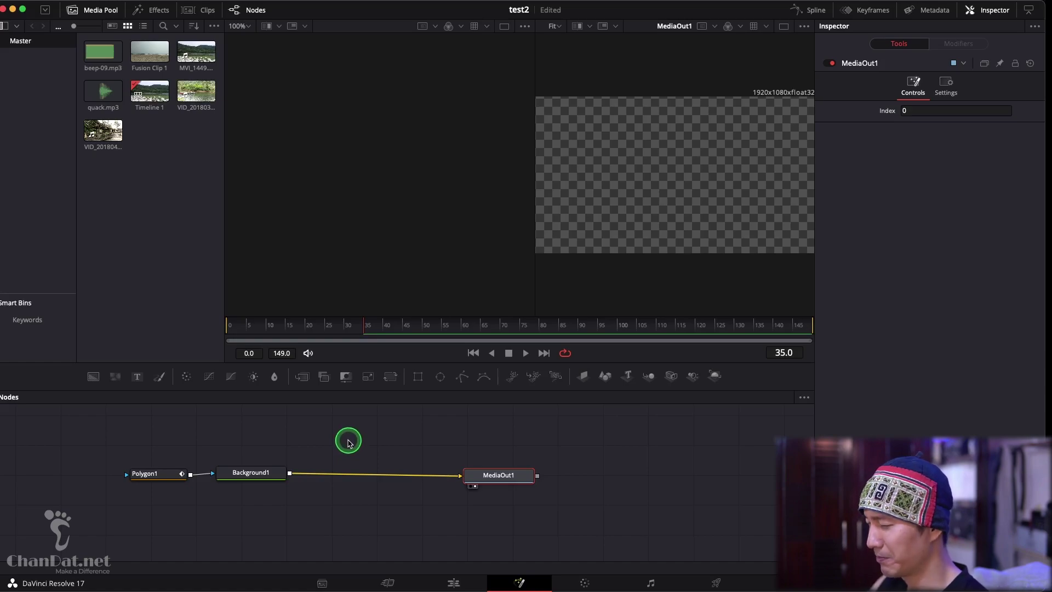
- Insert a Grid node between Background1 and MediaOut1 to show a white 12×20 grid
{"action": "key", "text": "shift+space"}
{"action": "type", "text": "soft"}
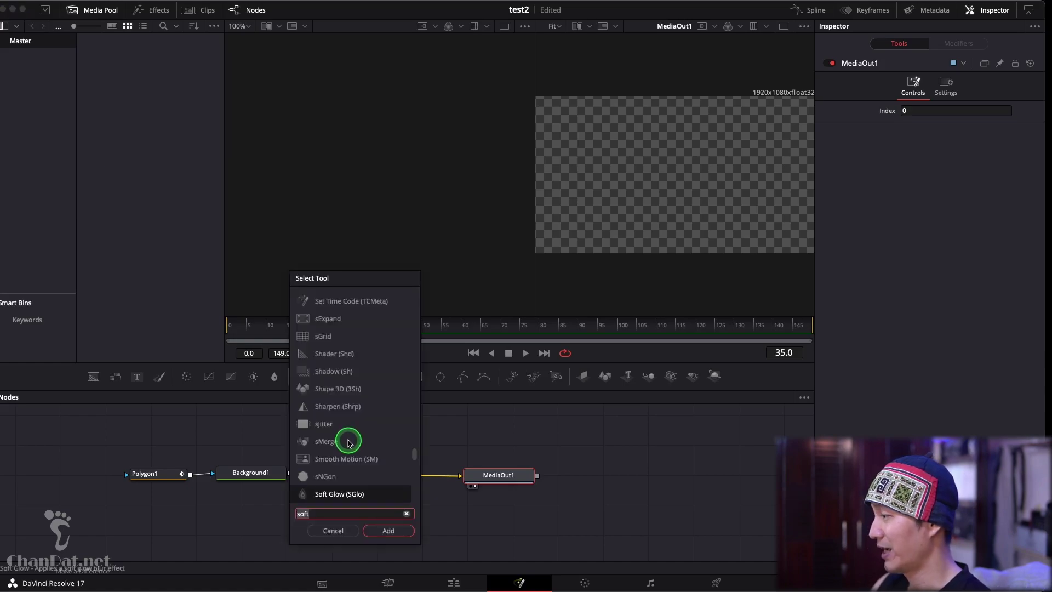
{"action": "key", "text": "BackSpace"}
{"action": "key", "text": "BackSpace"}
{"action": "key", "text": "BackSpace"}
{"action": "type", "text": "grid"}
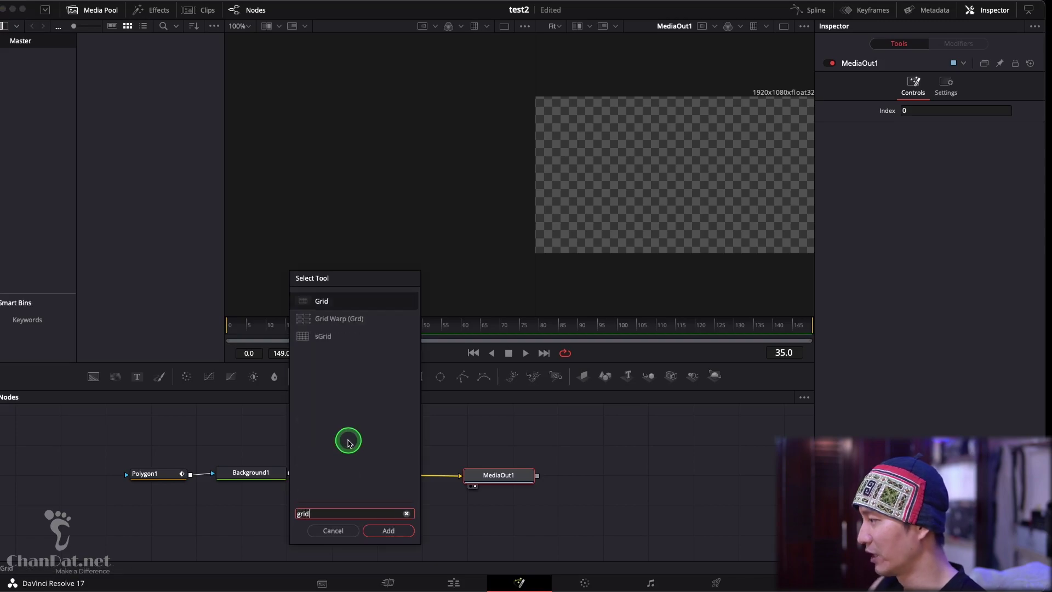
{"action": "left_click", "coordinate": [385, 529]}
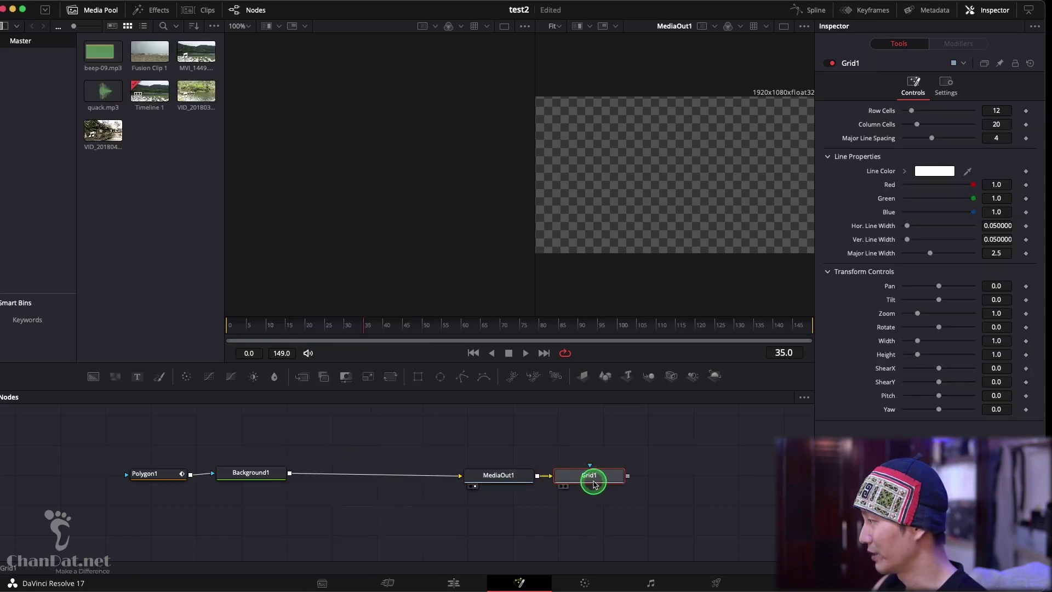
{"action": "left_click_drag", "start_coordinate": [586, 476], "coordinate": [374, 448]}
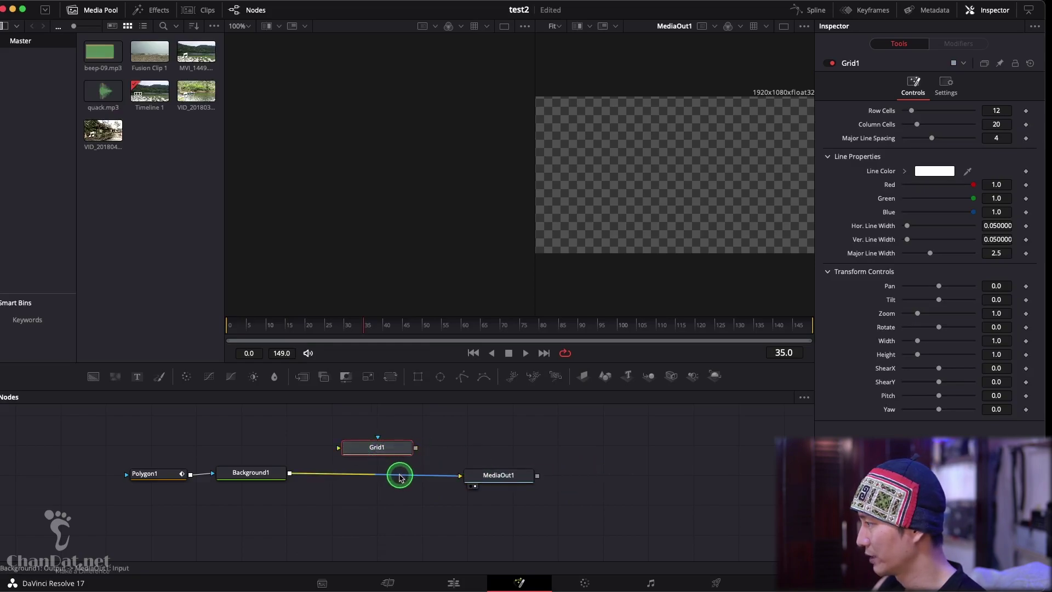
{"action": "left_click_drag", "start_coordinate": [476, 462], "coordinate": [399, 474]}
{"action": "left_click_drag", "start_coordinate": [290, 473], "coordinate": [339, 448]}
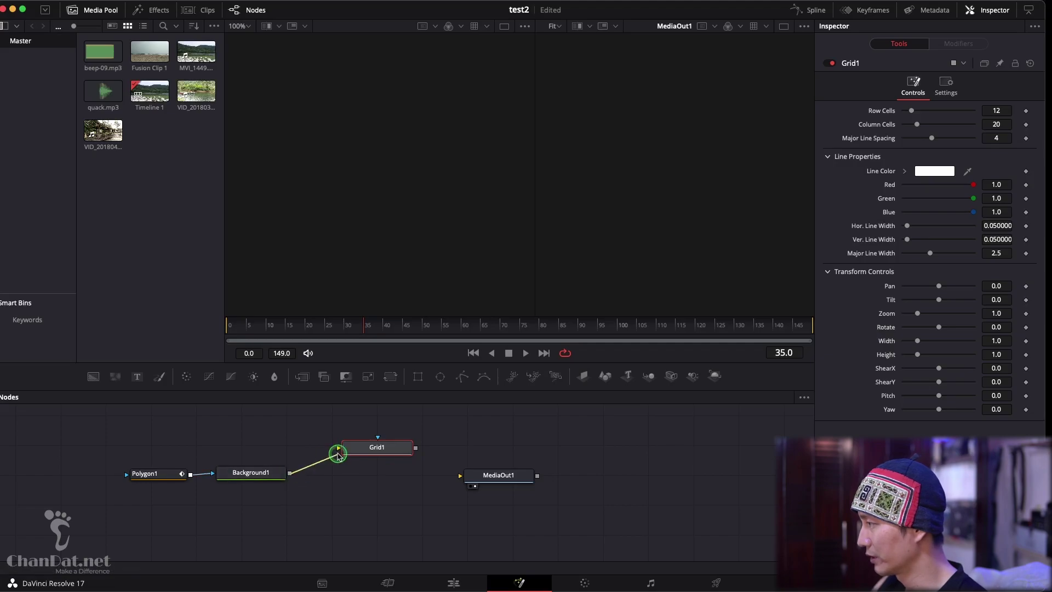
{"action": "mouse_move", "coordinate": [416, 448]}
{"action": "left_mouse_down"}
{"action": "mouse_move", "coordinate": [445, 464]}
{"action": "mouse_move", "coordinate": [426, 451]}
{"action": "left_mouse_up"}
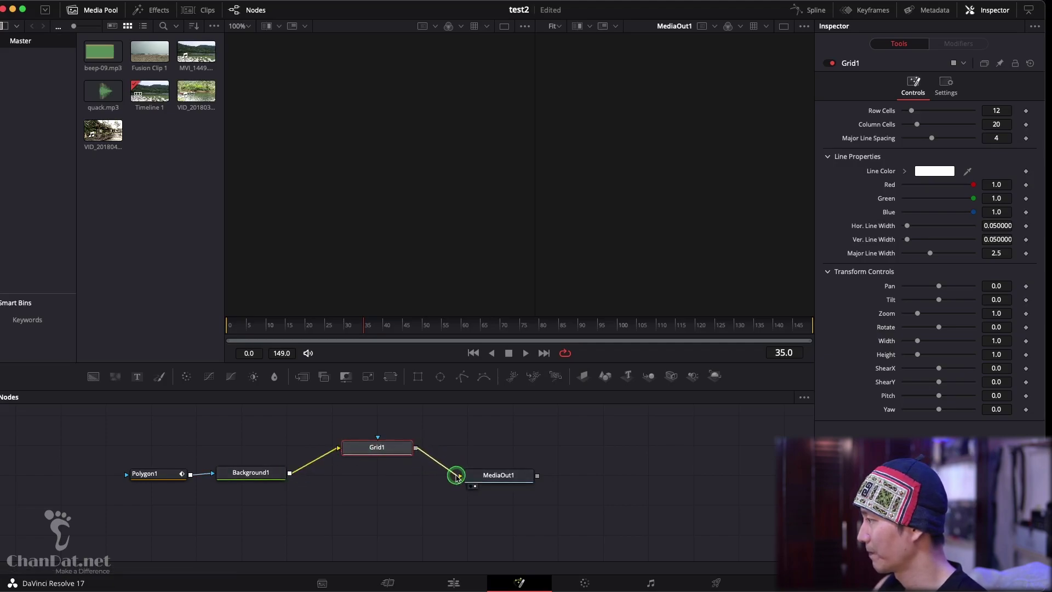
{"action": "left_click_drag", "start_coordinate": [458, 475], "coordinate": [463, 476]}
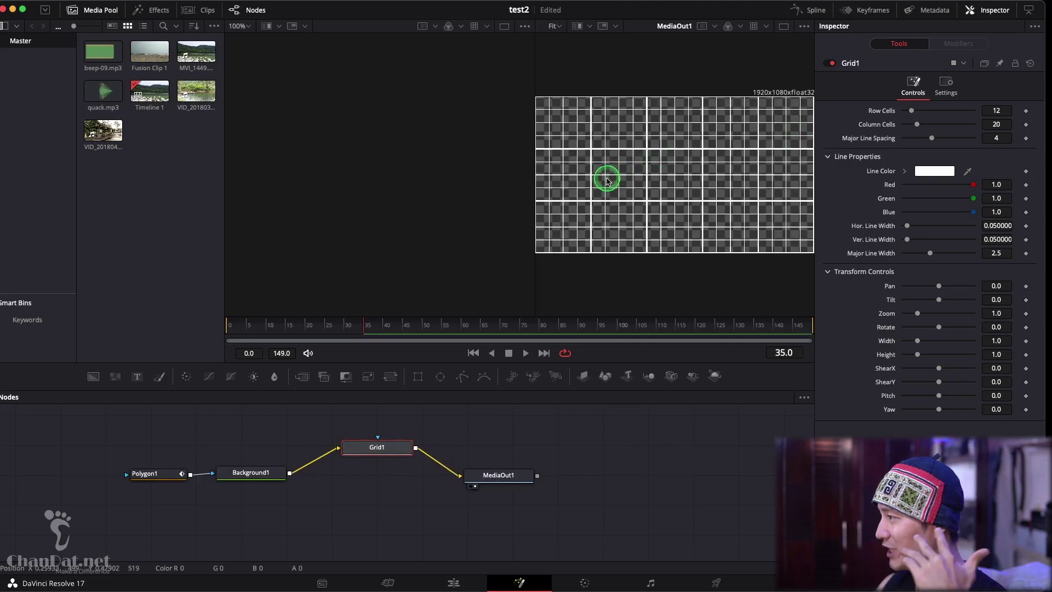
{"action": "left_click", "coordinate": [153, 475]}
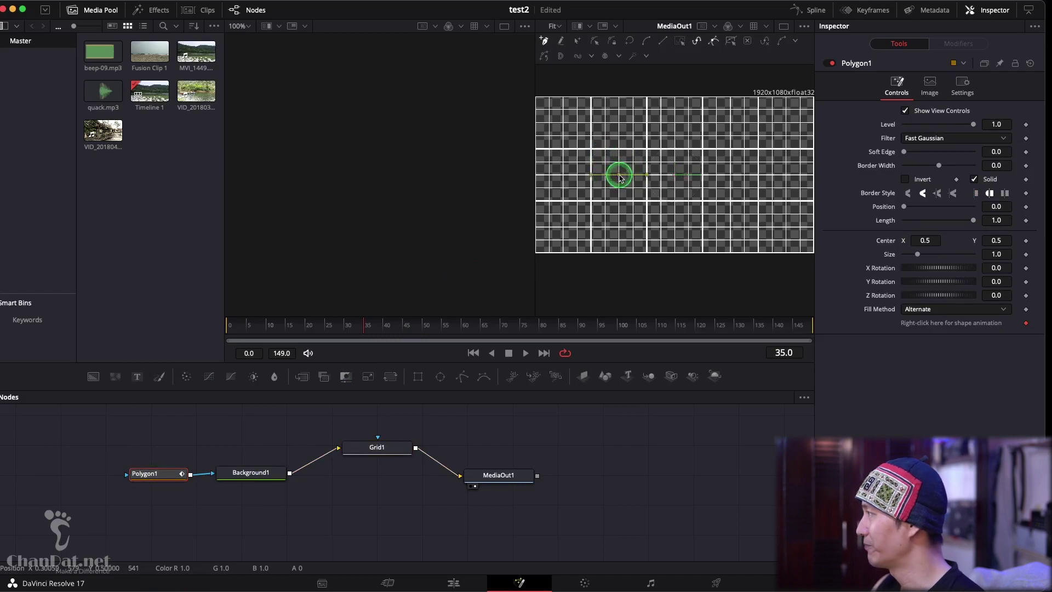
- Draw a closed, left-pointing arrow with Polygon1 at the grid's centre
{"action": "left_click", "coordinate": [648, 149]}
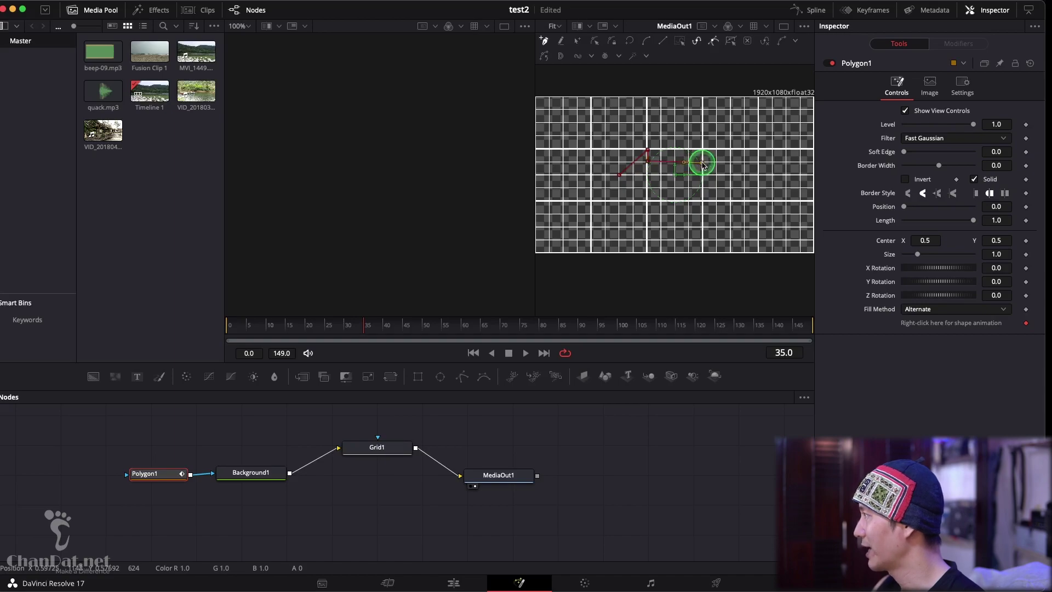
{"action": "left_click", "coordinate": [703, 188]}
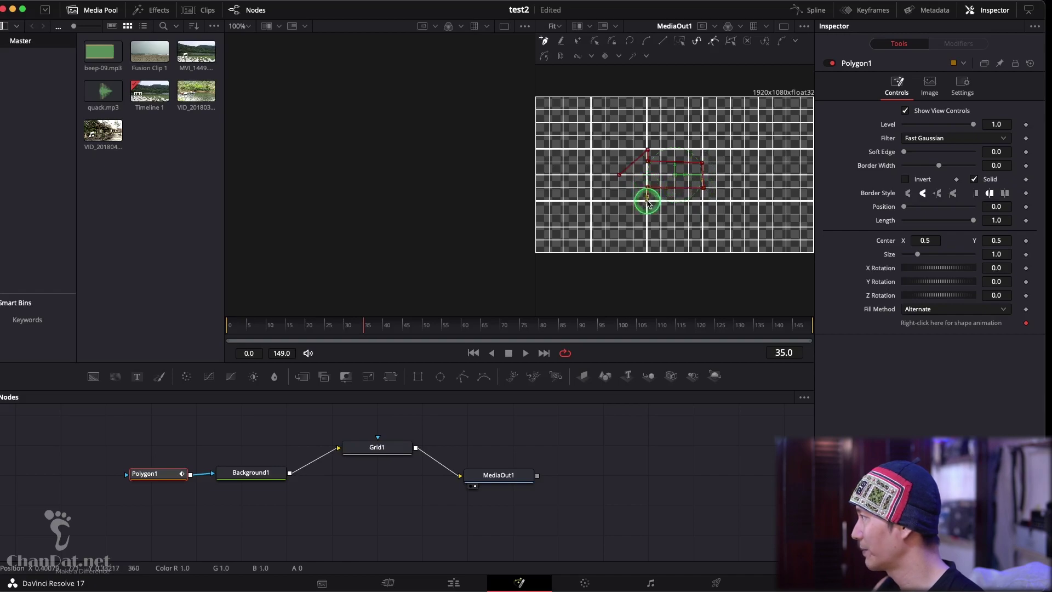
{"action": "left_click", "coordinate": [620, 175]}
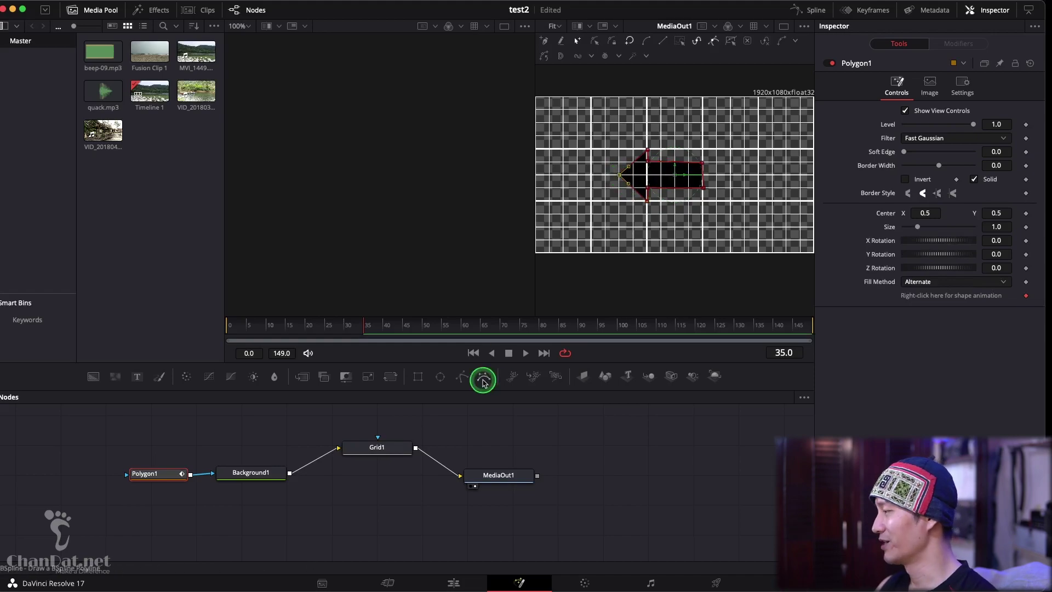
{"action": "left_click", "coordinate": [454, 584]}
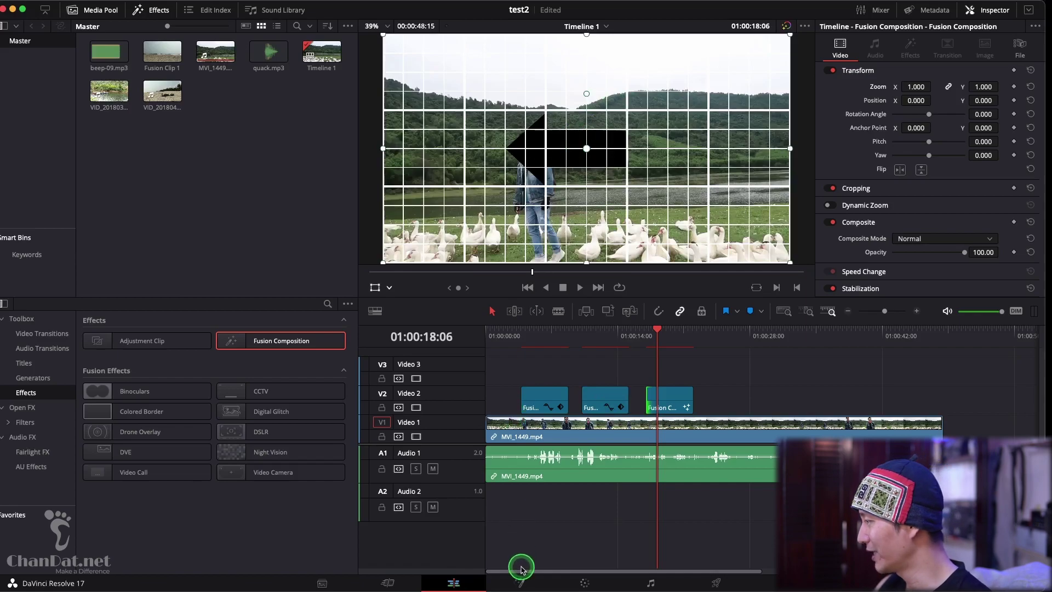
- Delete Grid1 and set Background1 to green, making the arrow green over the video
{"action": "left_click", "coordinate": [521, 582]}
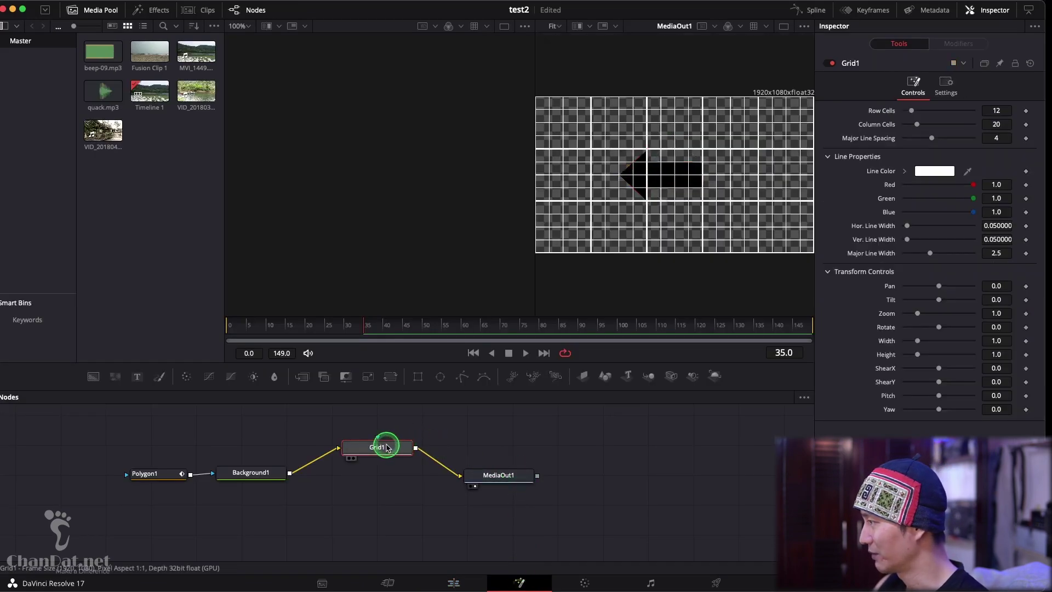
{"action": "key", "text": "Delete"}
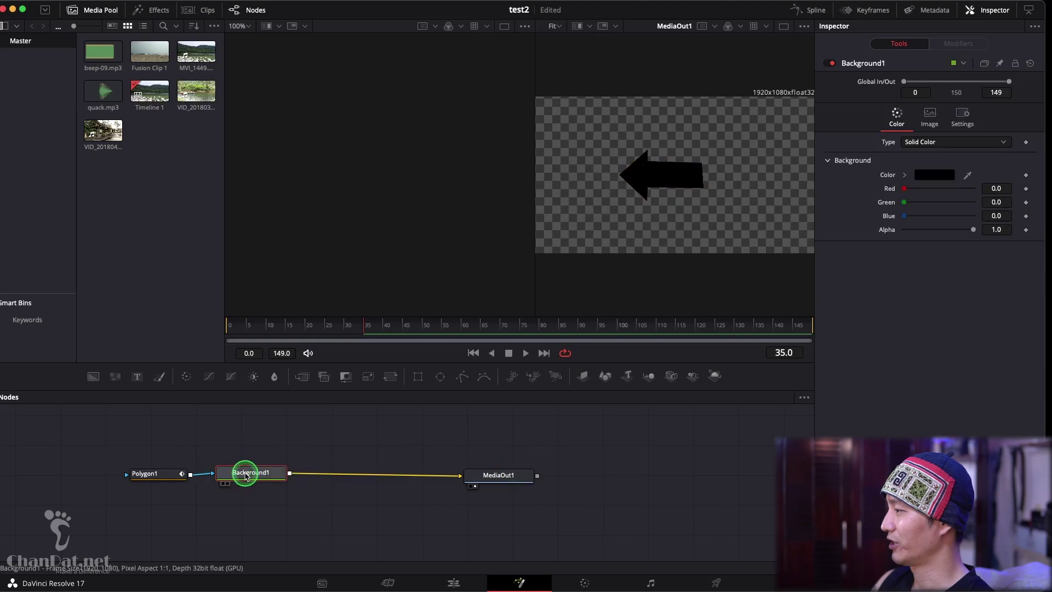
{"action": "left_click", "coordinate": [939, 173]}
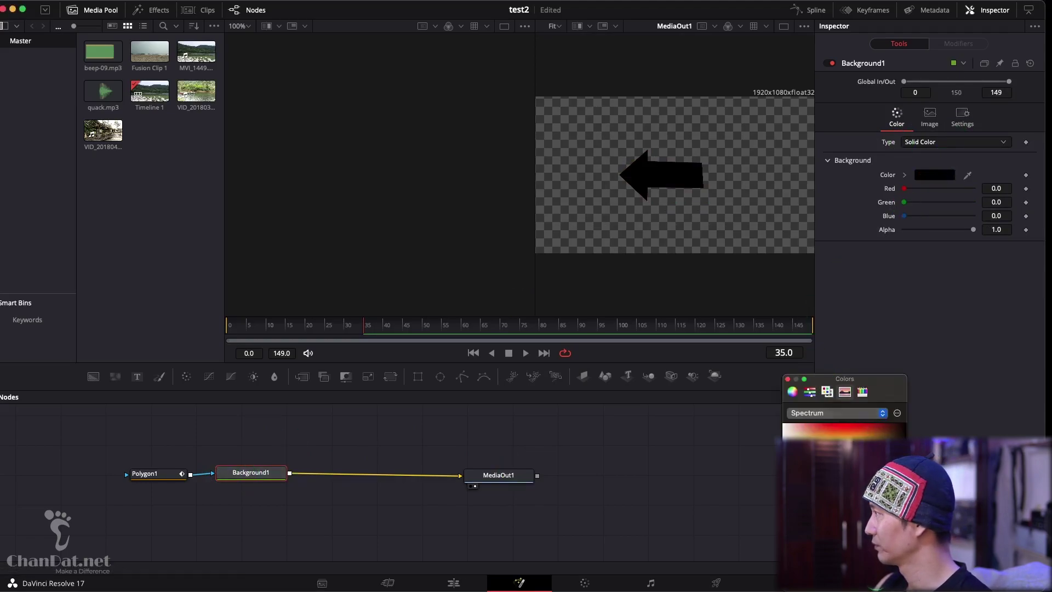
{"action": "left_click", "coordinate": [458, 583]}
{"action": "left_click", "coordinate": [662, 337]}
{"action": "left_click", "coordinate": [665, 390]}
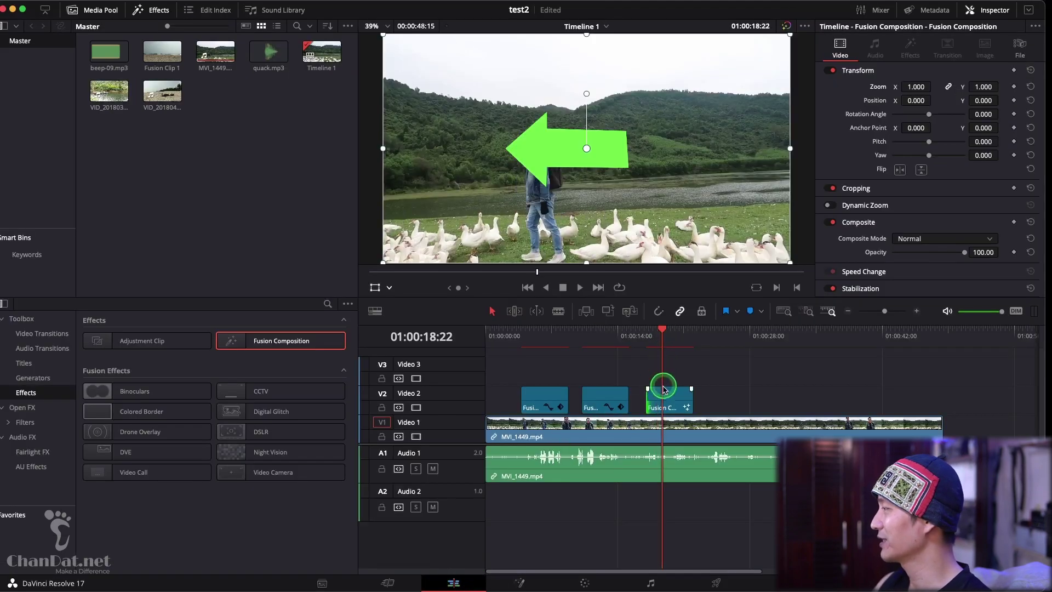
- Move the green arrow to 139.612, -2.584 beside the man and tilt its pitch to 0.149
{"action": "left_click_drag", "start_coordinate": [601, 156], "coordinate": [641, 156]}
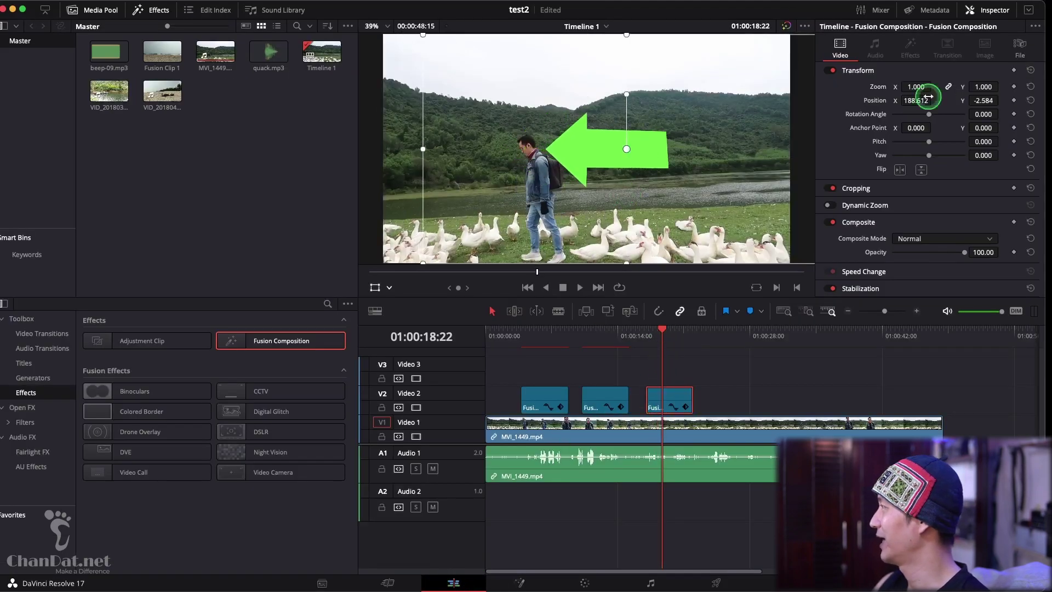
{"action": "mouse_move", "coordinate": [919, 101]}
{"action": "left_mouse_down"}
{"action": "mouse_move", "coordinate": [900, 102]}
{"action": "mouse_move", "coordinate": [930, 142]}
{"action": "left_mouse_up"}
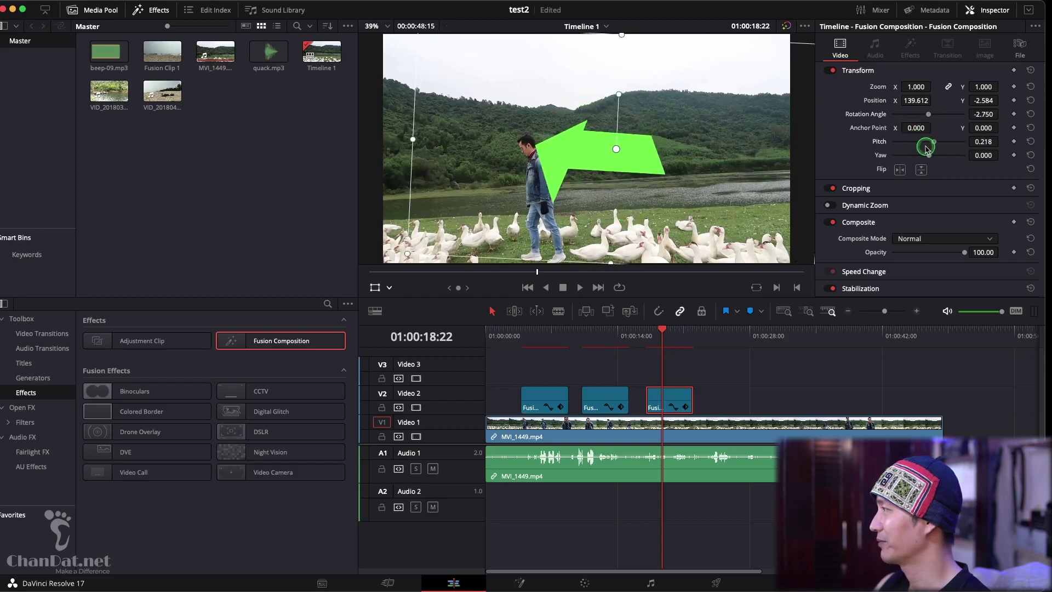
{"action": "left_click_drag", "start_coordinate": [926, 148], "coordinate": [925, 145]}
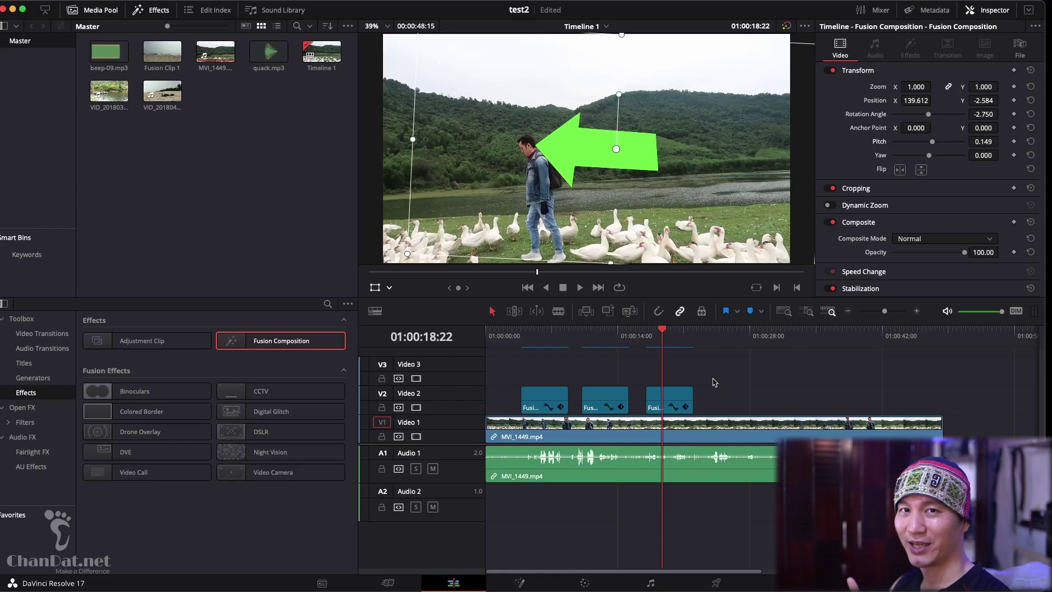
{"action": "left_click", "coordinate": [542, 399]}
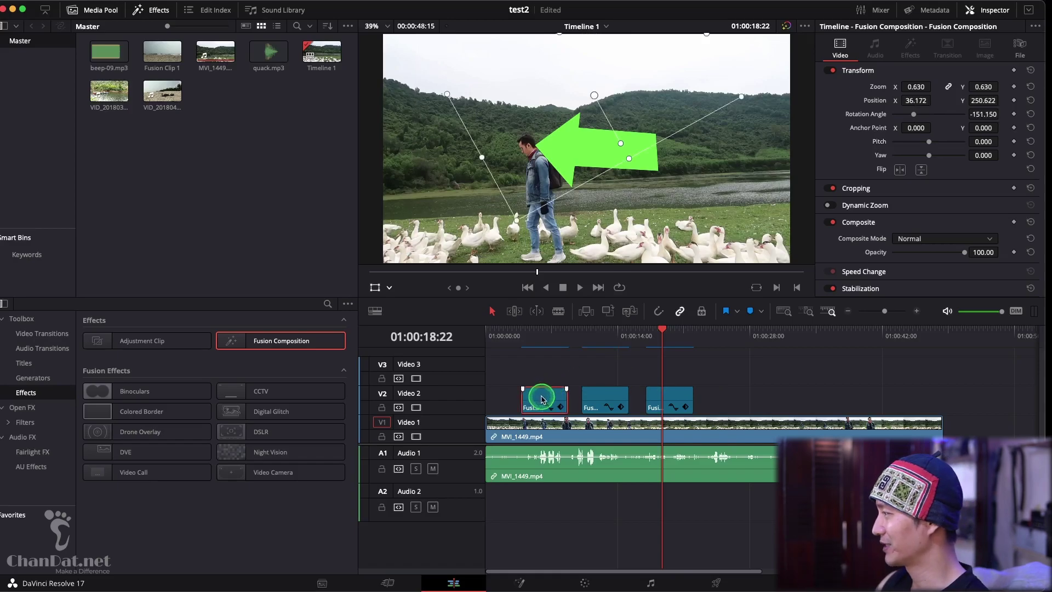
- Delete the first Fusion clip and the green arrow clip from Video 2
{"action": "left_click", "coordinate": [605, 345]}
{"action": "left_click", "coordinate": [597, 407]}
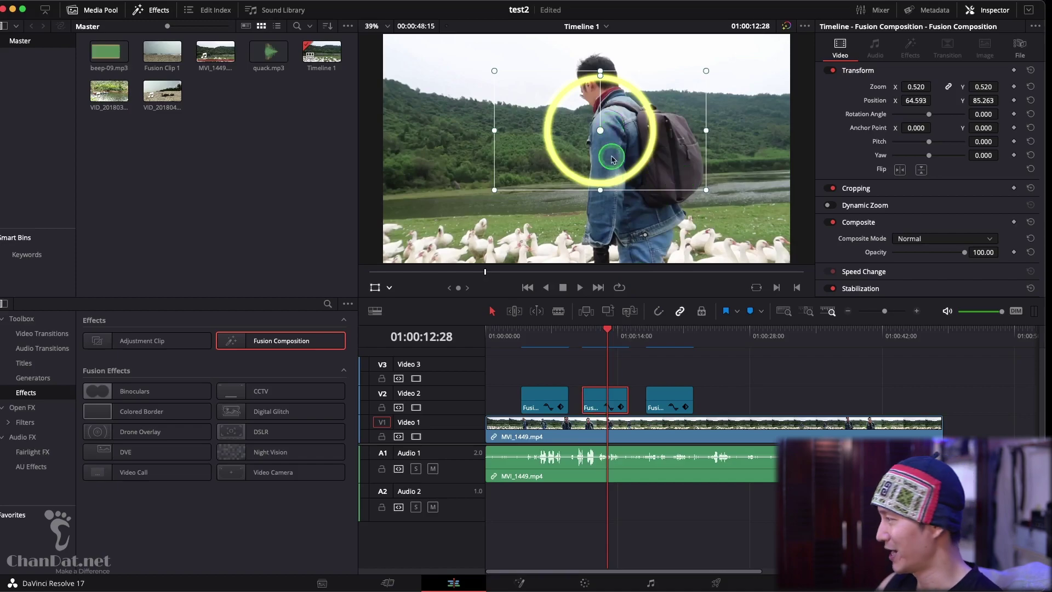
{"action": "left_click", "coordinate": [541, 394]}
{"action": "key", "text": "Delete"}
{"action": "left_click", "coordinate": [586, 404]}
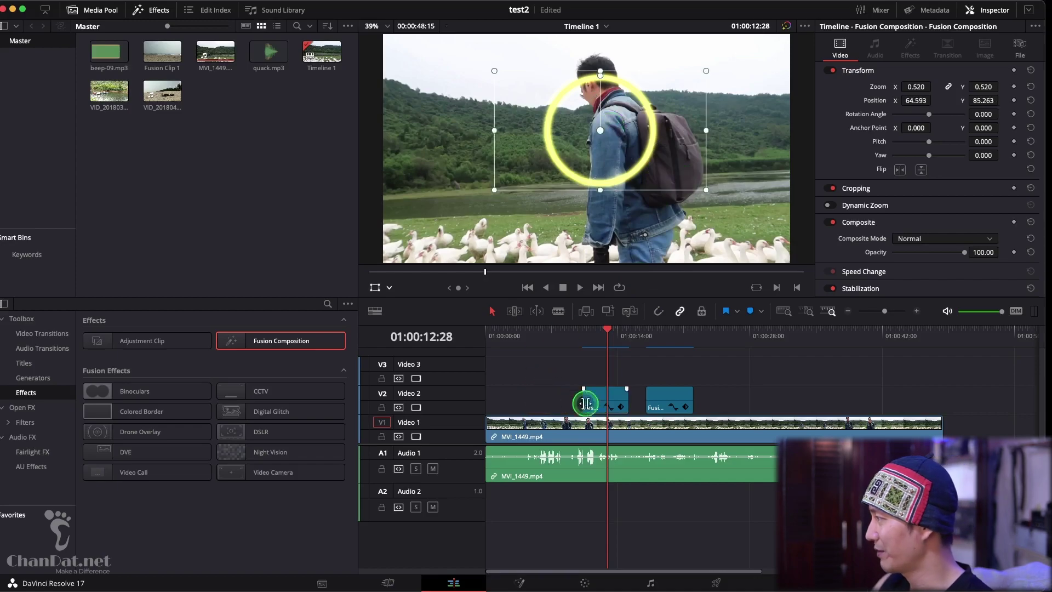
{"action": "left_click_drag", "start_coordinate": [670, 415], "coordinate": [671, 415]}
{"action": "left_click", "coordinate": [680, 382]}
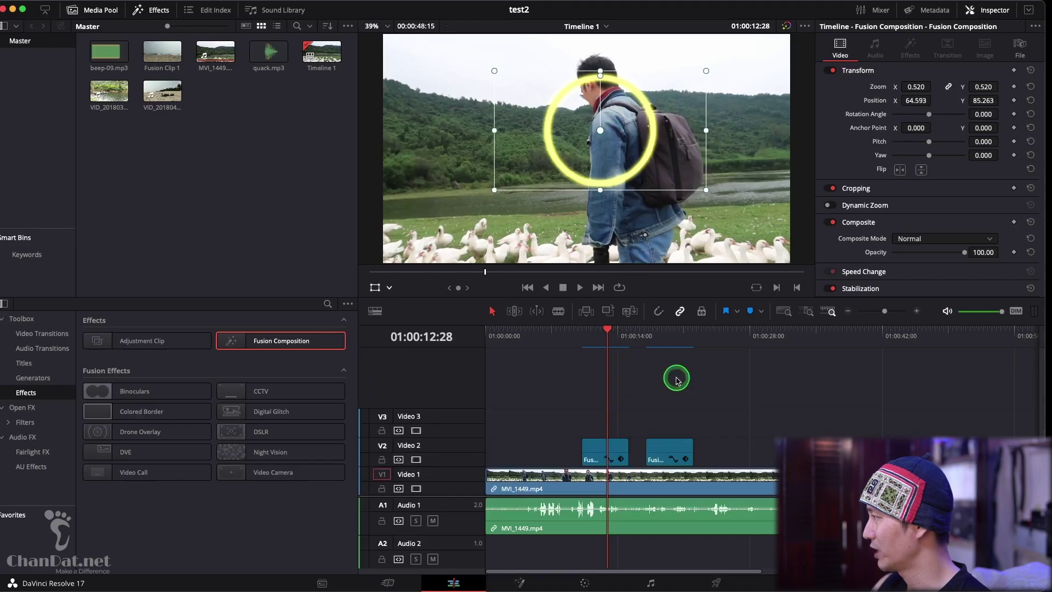
{"action": "key", "text": "Delete"}
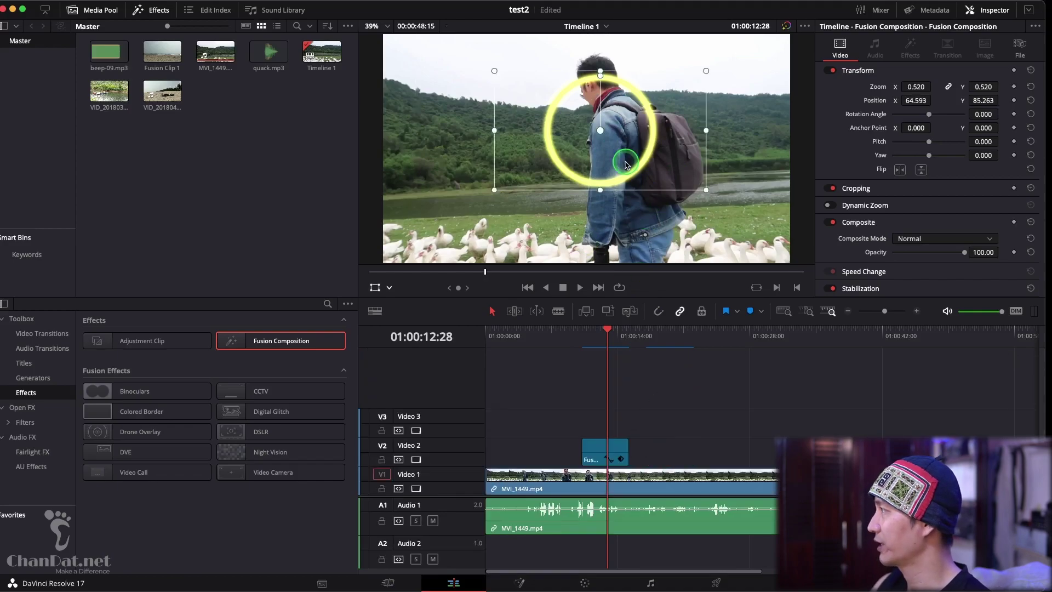
- Move the yellow ring up-right to 253.206, 175.694 and slide its clip near the timeline start
{"action": "left_click_drag", "start_coordinate": [626, 165], "coordinate": [666, 145]}
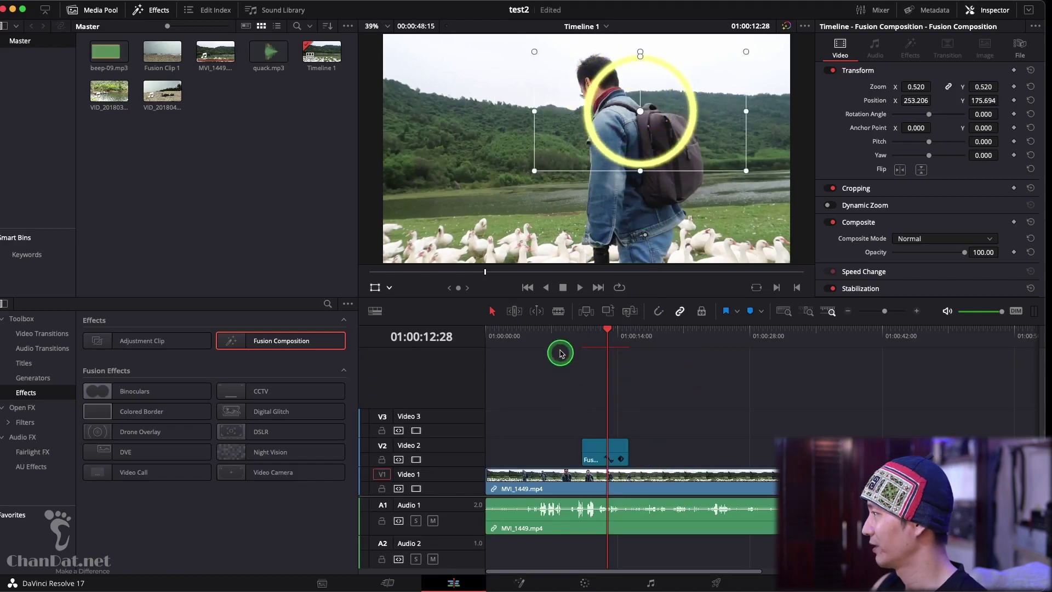
{"action": "left_click_drag", "start_coordinate": [560, 353], "coordinate": [528, 354]}
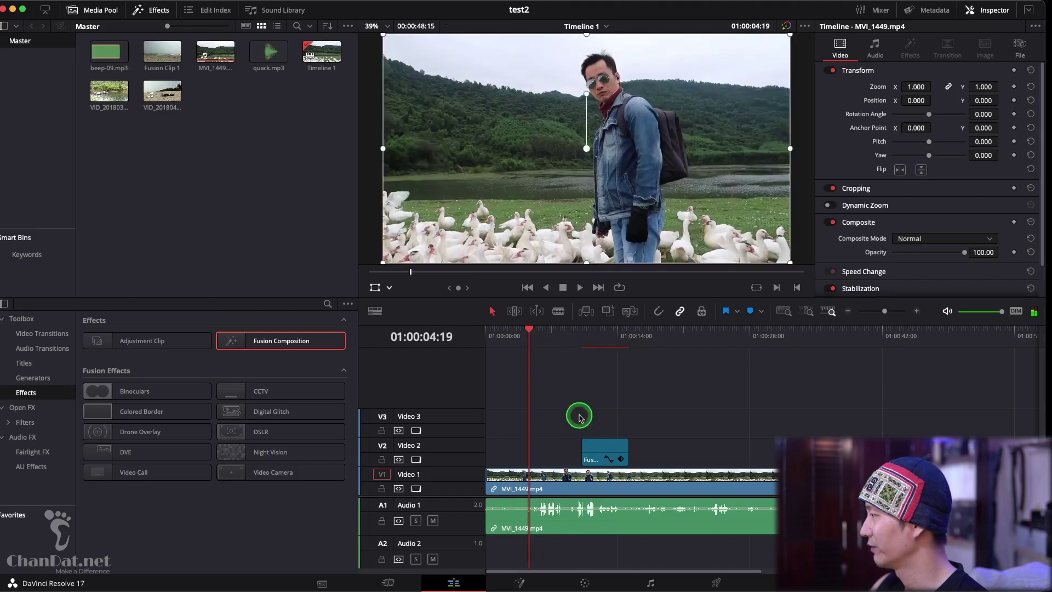
{"action": "scroll", "coordinate": [607, 459], "scroll_direction": "down", "scroll_amount": 3}
{"action": "scroll", "coordinate": [614, 384], "scroll_direction": "up", "scroll_amount": 3}
{"action": "left_click", "coordinate": [610, 451]}
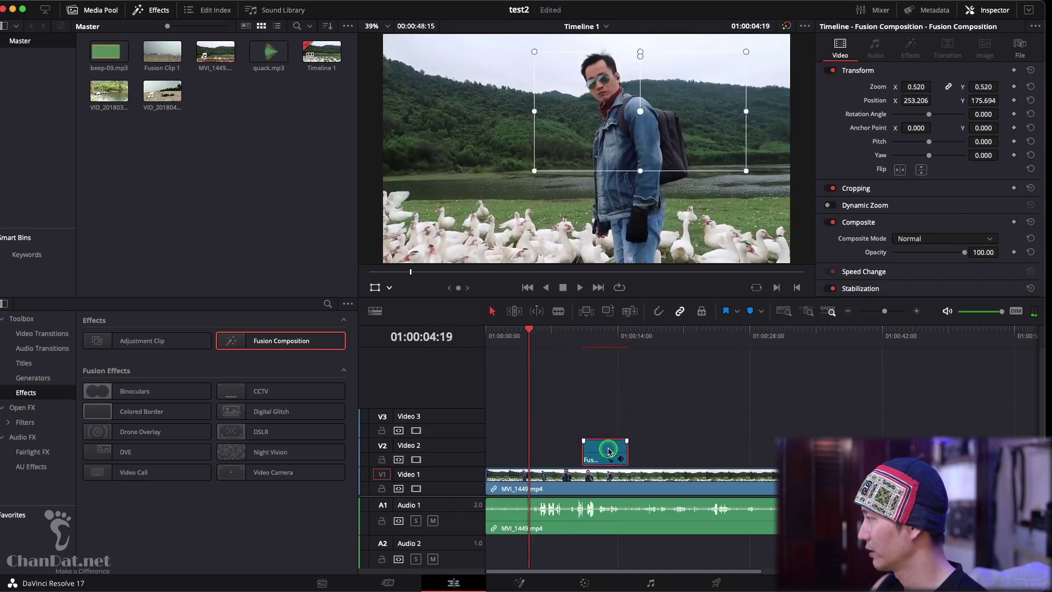
{"action": "left_click_drag", "start_coordinate": [550, 452], "coordinate": [549, 453]}
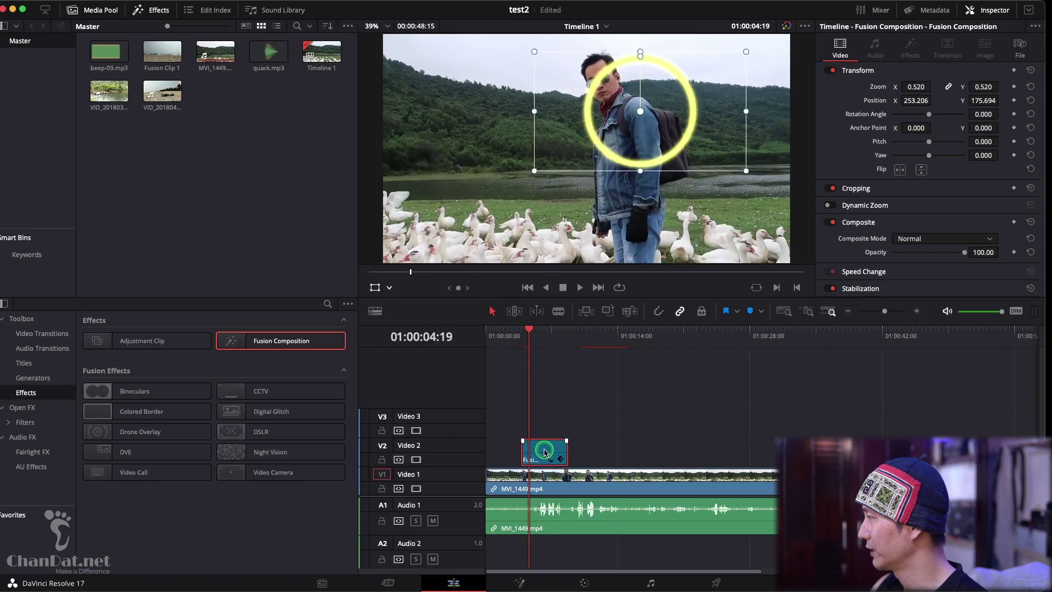
{"action": "left_click_drag", "start_coordinate": [530, 334], "coordinate": [516, 334]}
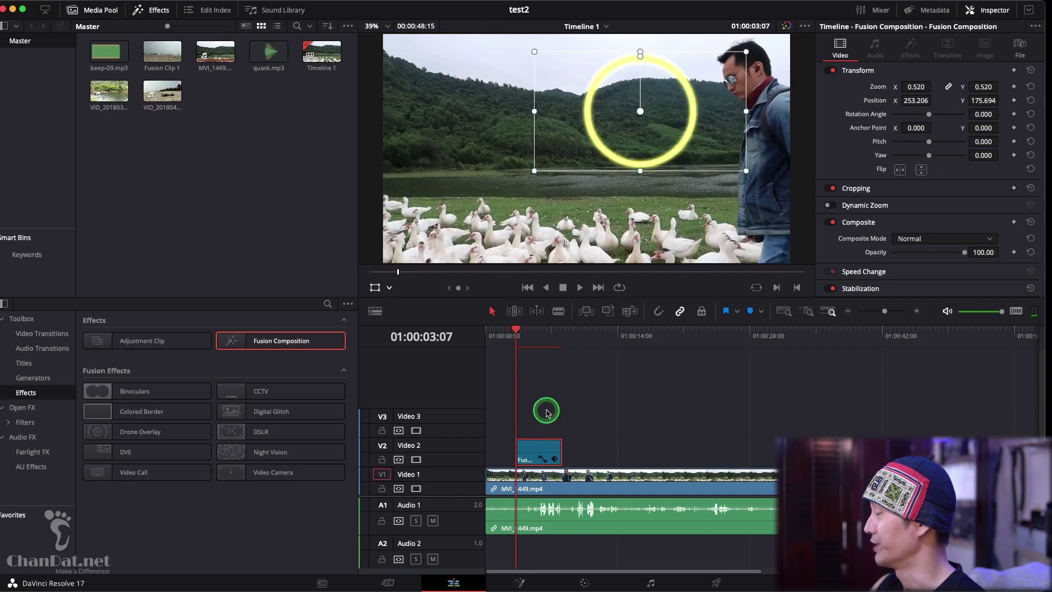
- Shrink the ring to 0.35 zoom, place it on the man's head, and set a position keyframe
{"action": "left_click_drag", "start_coordinate": [640, 111], "coordinate": [734, 63]}
{"action": "mouse_move", "coordinate": [822, 82]}
{"action": "left_mouse_down"}
{"action": "mouse_move", "coordinate": [700, 93]}
{"action": "mouse_move", "coordinate": [752, 104]}
{"action": "left_mouse_up"}
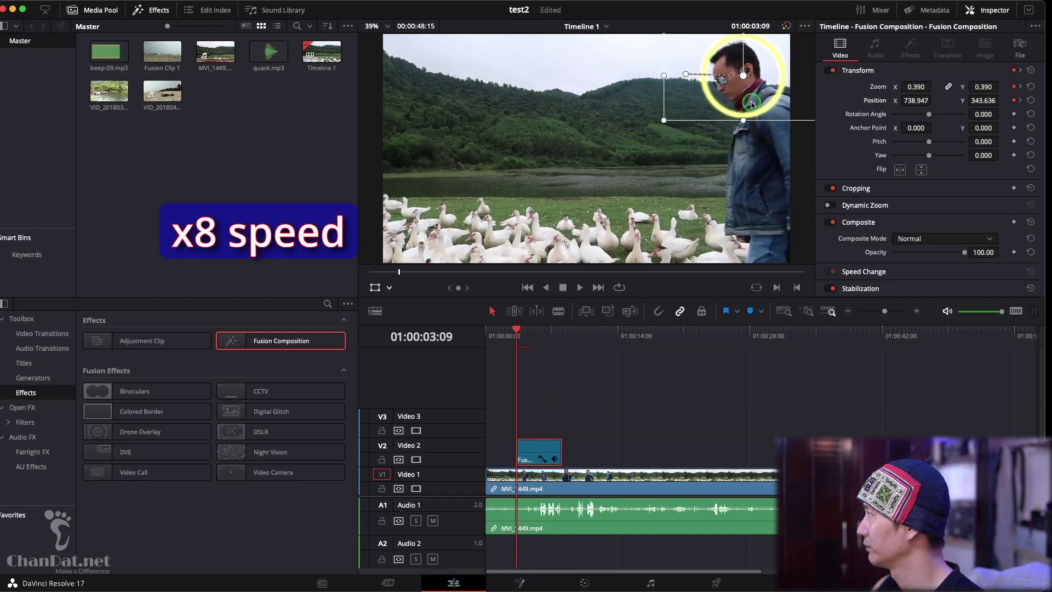
{"action": "left_click_drag", "start_coordinate": [516, 331], "coordinate": [529, 331]}
{"action": "left_click_drag", "start_coordinate": [685, 83], "coordinate": [603, 82]}
{"action": "left_click_drag", "start_coordinate": [531, 331], "coordinate": [547, 330]}
{"action": "left_click", "coordinate": [1014, 100]}
- Step through the following frames, keyframing the ring's position to stay on the man's head
{"action": "left_click_drag", "start_coordinate": [613, 96], "coordinate": [630, 97]}
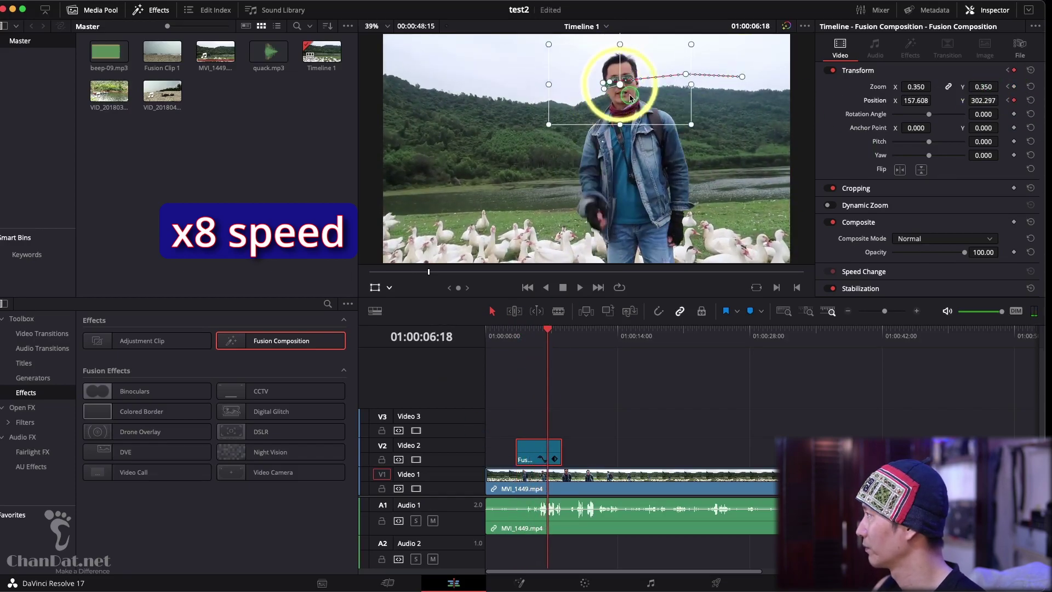
{"action": "left_click_drag", "start_coordinate": [548, 330], "coordinate": [553, 330]}
{"action": "left_click_drag", "start_coordinate": [619, 93], "coordinate": [616, 82]}
{"action": "left_click", "coordinate": [1014, 100]}
{"action": "left_click_drag", "start_coordinate": [552, 329], "coordinate": [561, 331]}
{"action": "left_click_drag", "start_coordinate": [633, 100], "coordinate": [612, 102]}
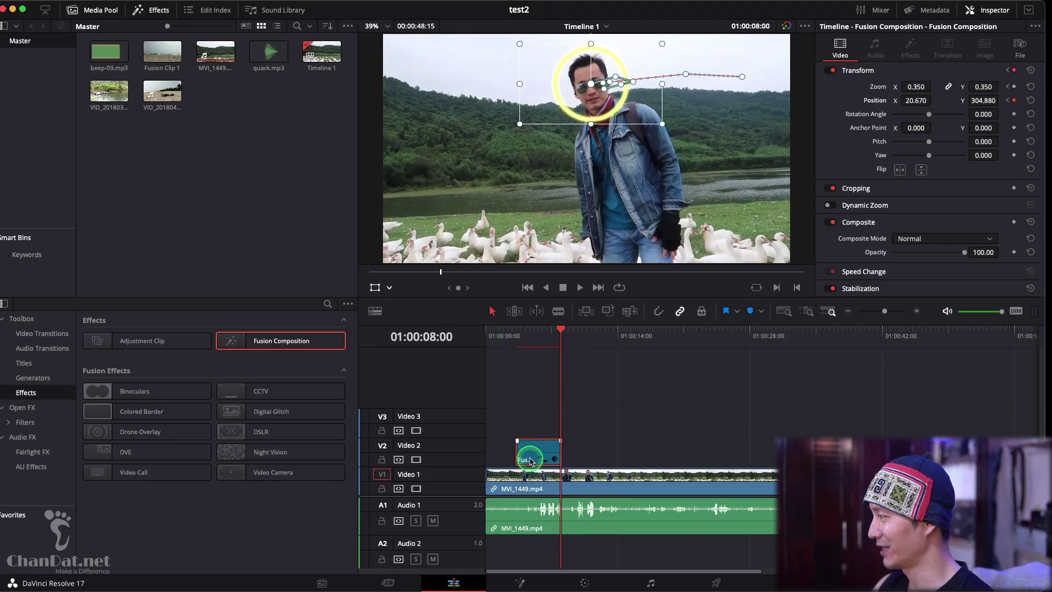
{"action": "left_click", "coordinate": [509, 340]}
{"action": "key", "text": "space"}
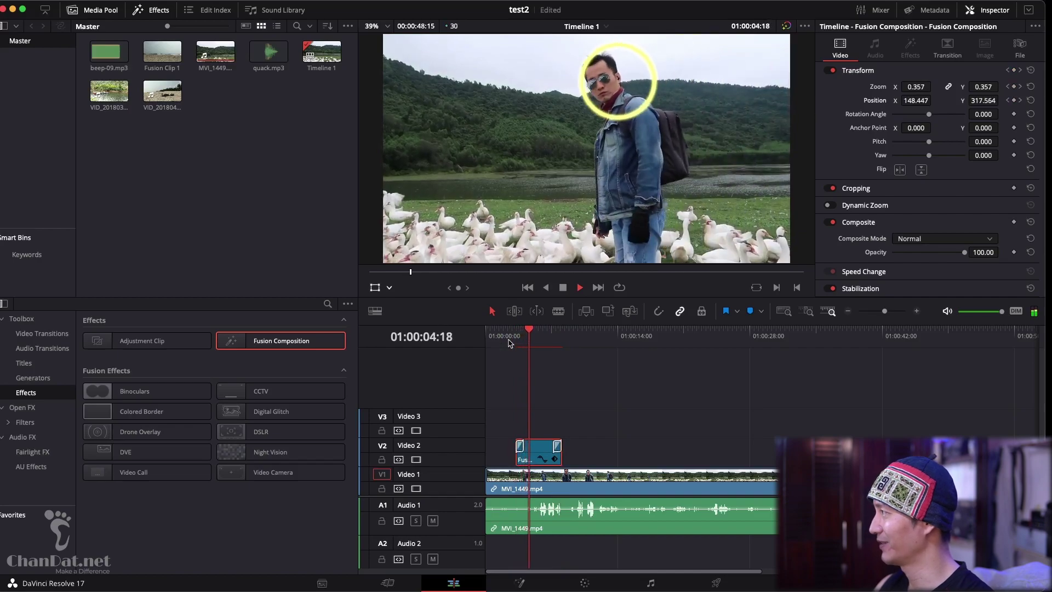
{"action": "key", "text": "space"}
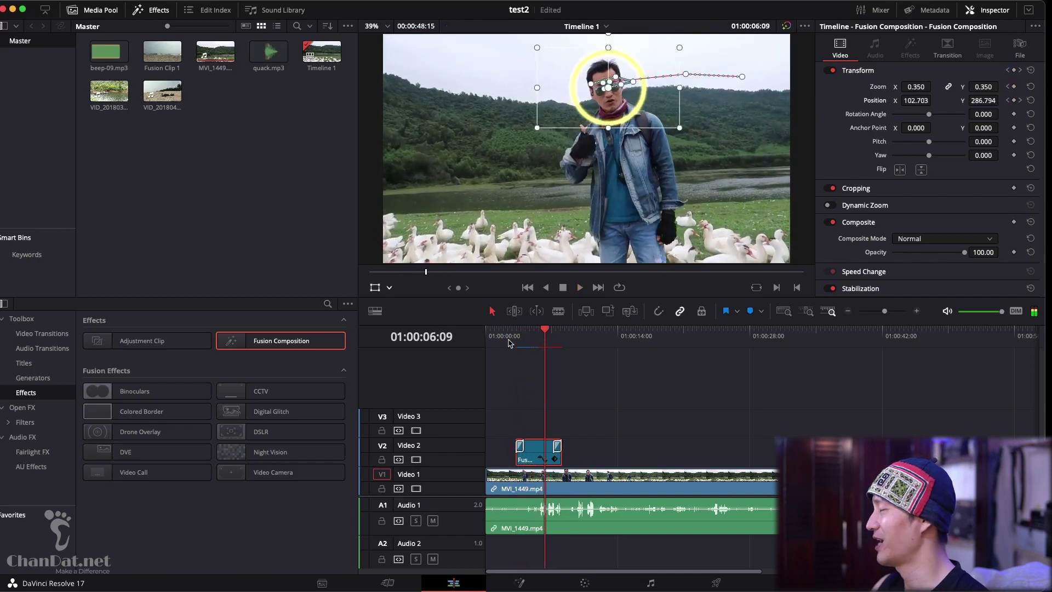
{"action": "key", "text": "space"}
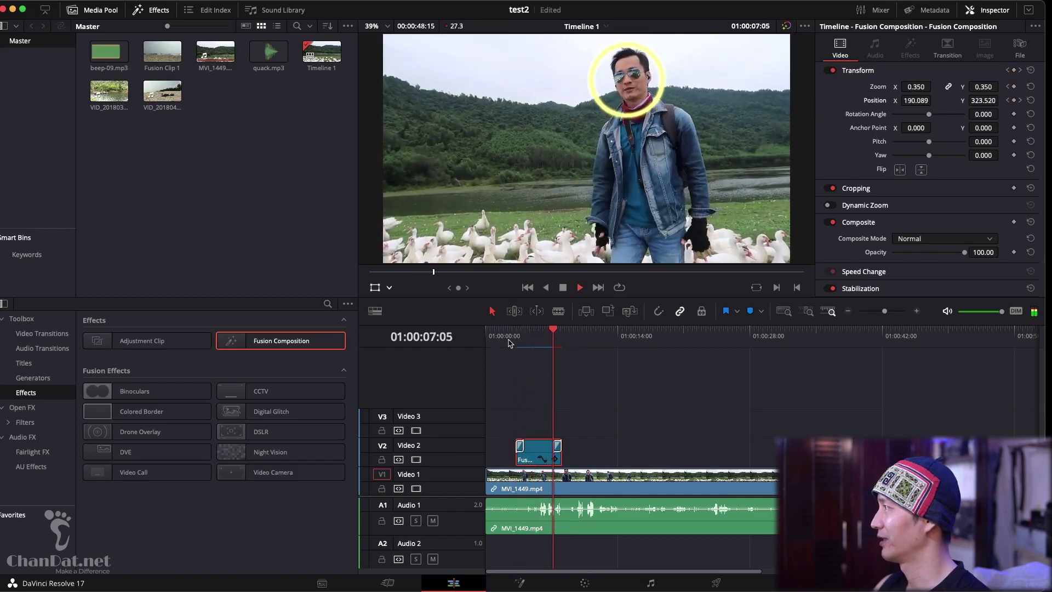
{"action": "key", "text": "space"}
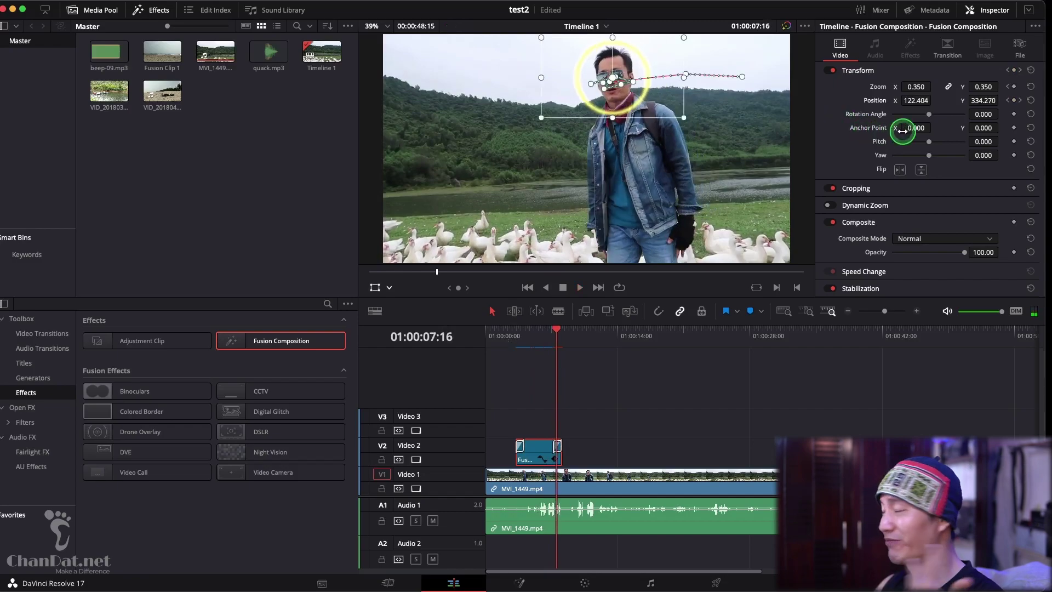